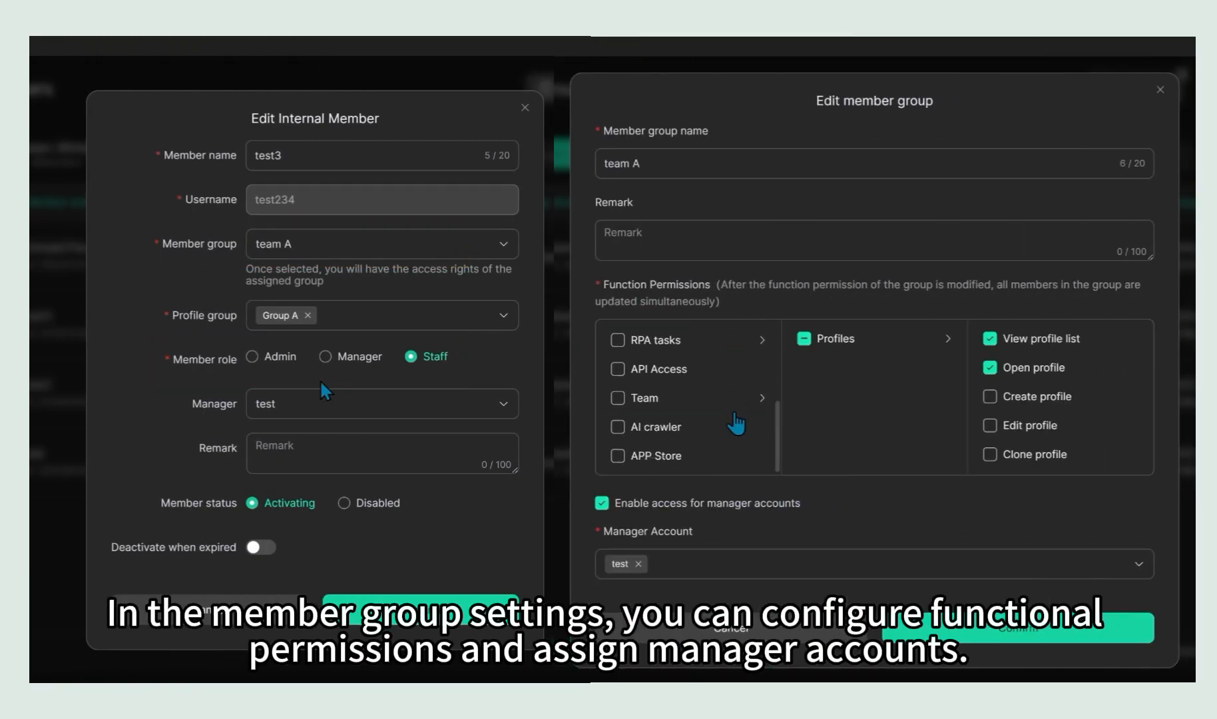
scroll(1004, 425, down, 5)
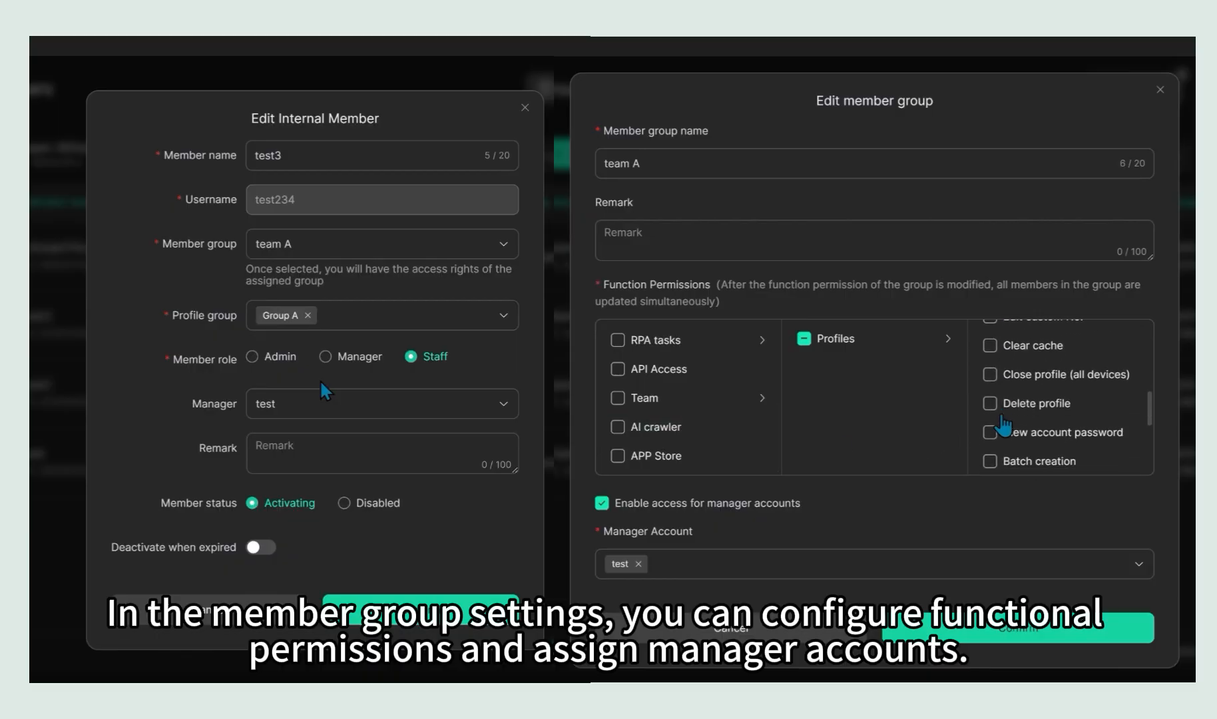
scroll(1004, 425, down, 3)
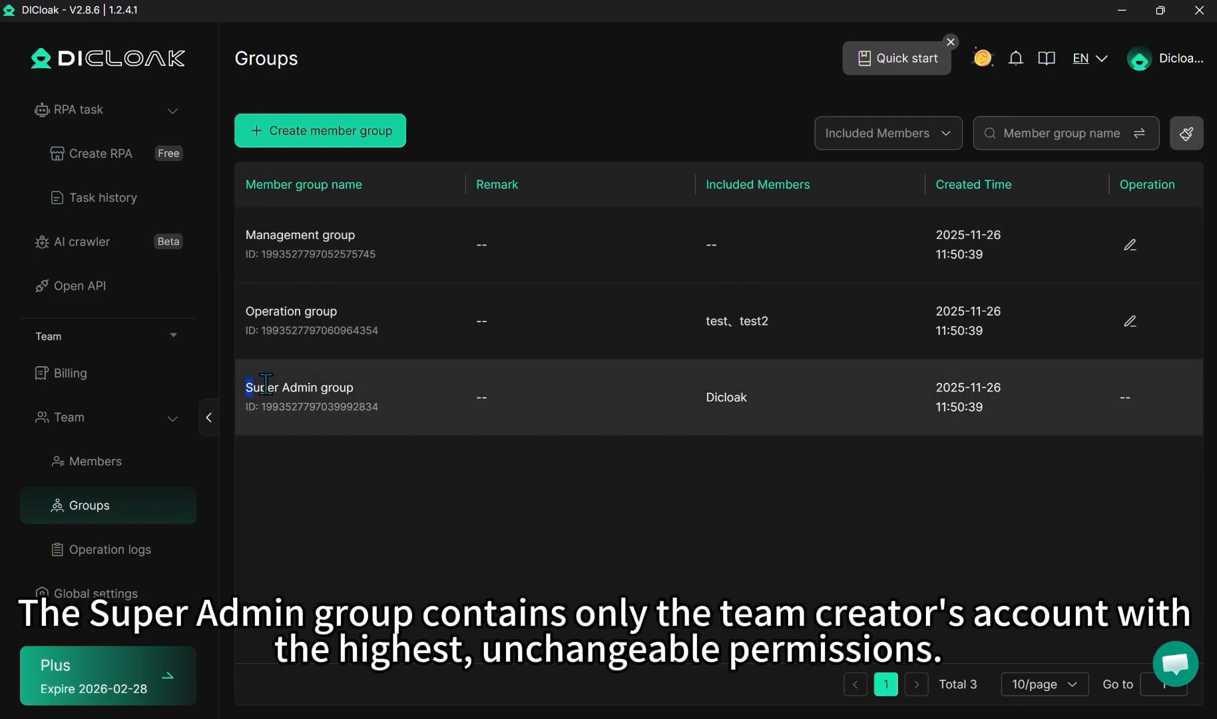
Examine the Super Admin group entry and the function permissions of the Management group and the Operation group.
drag(247, 388, 368, 393)
click(367, 396)
click(1129, 246)
scroll(610, 426, down, 5)
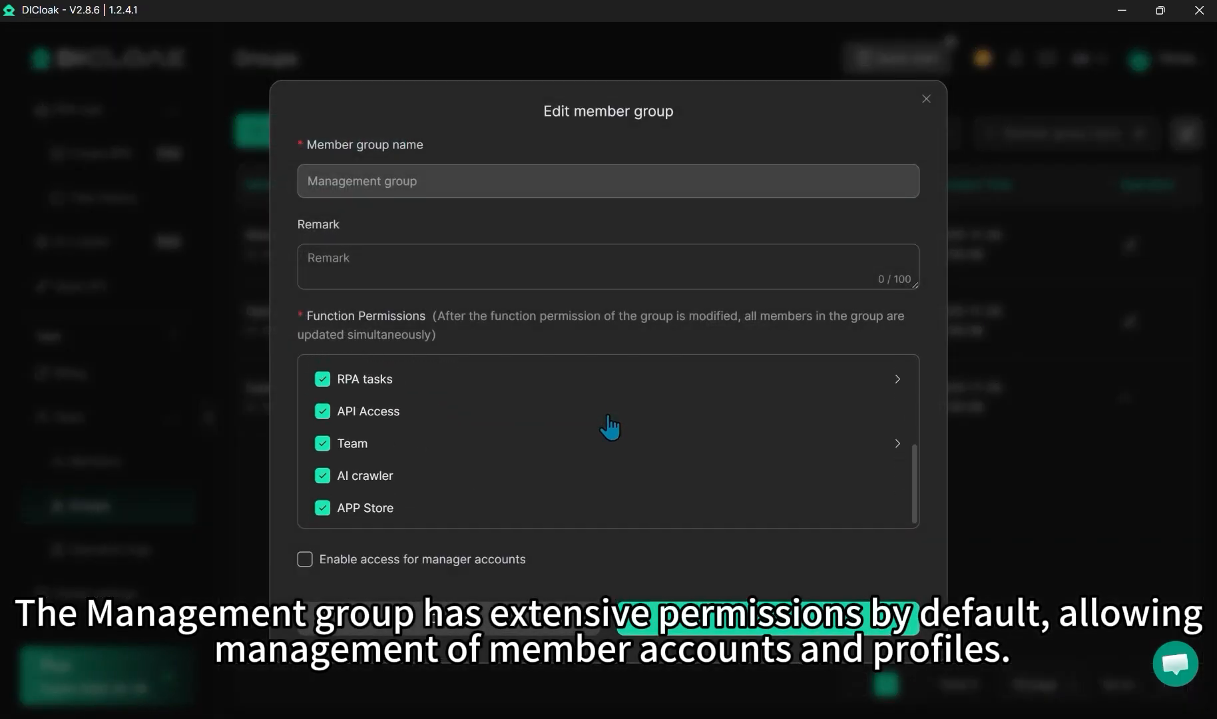
click(926, 100)
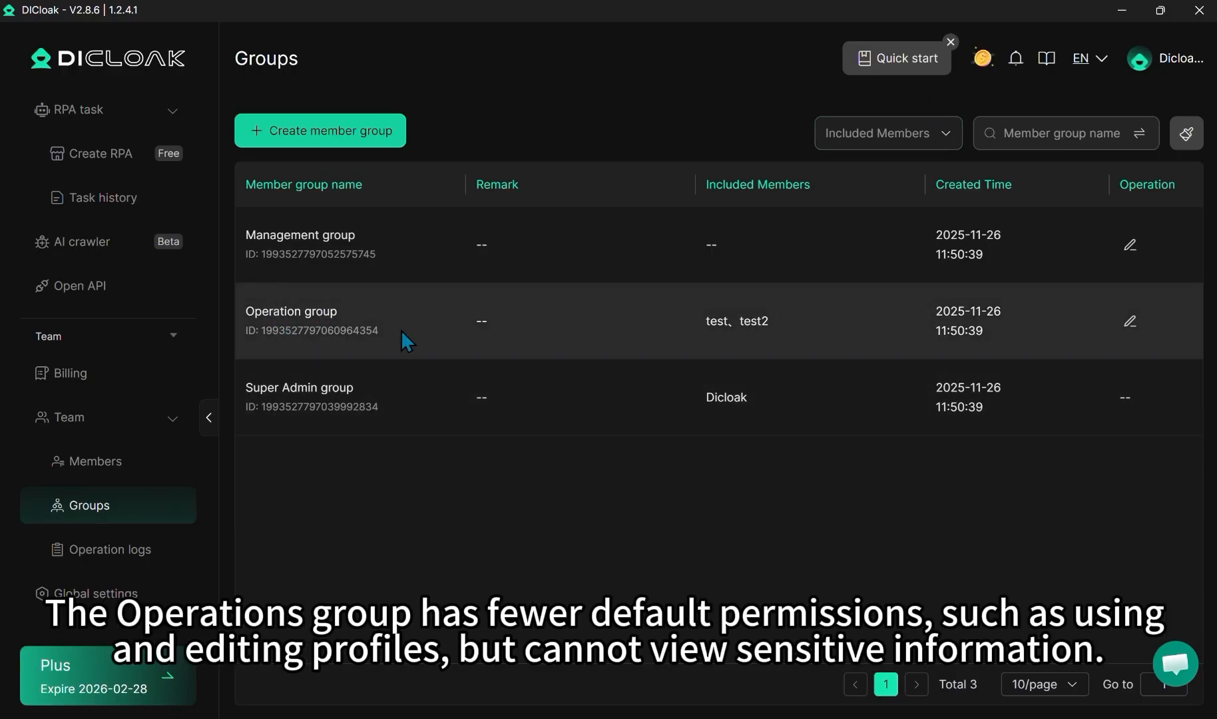
click(1130, 321)
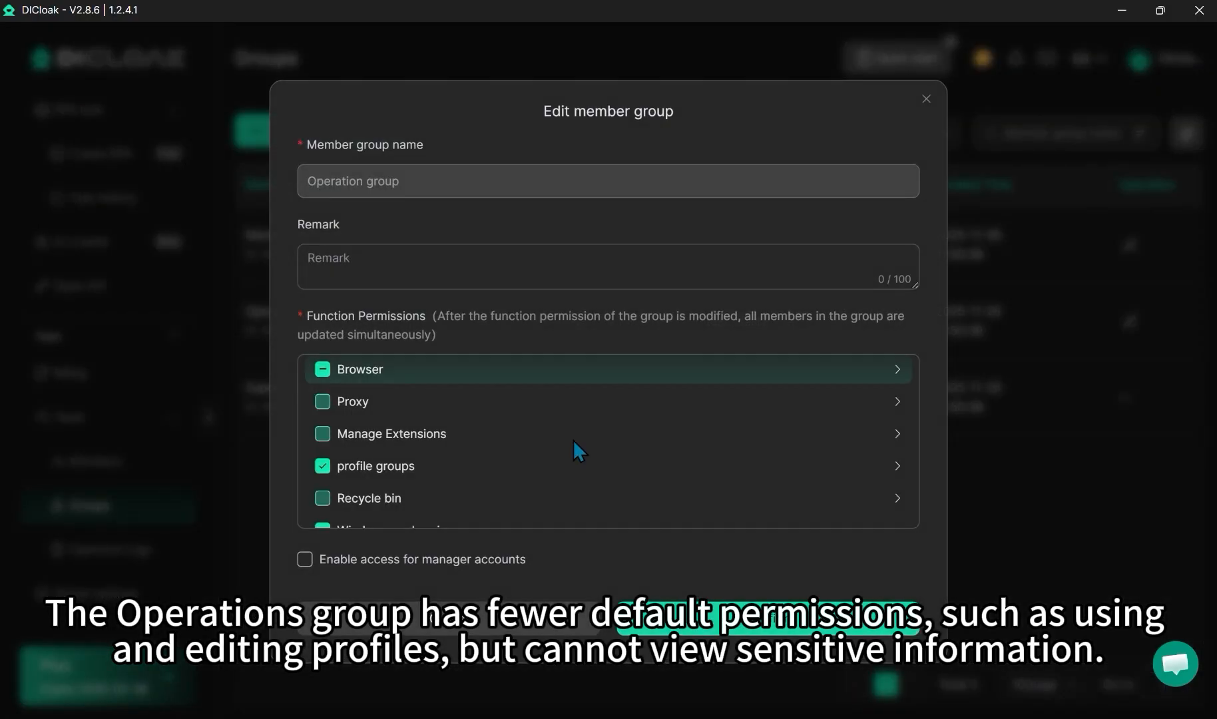
scroll(587, 442, down, 5)
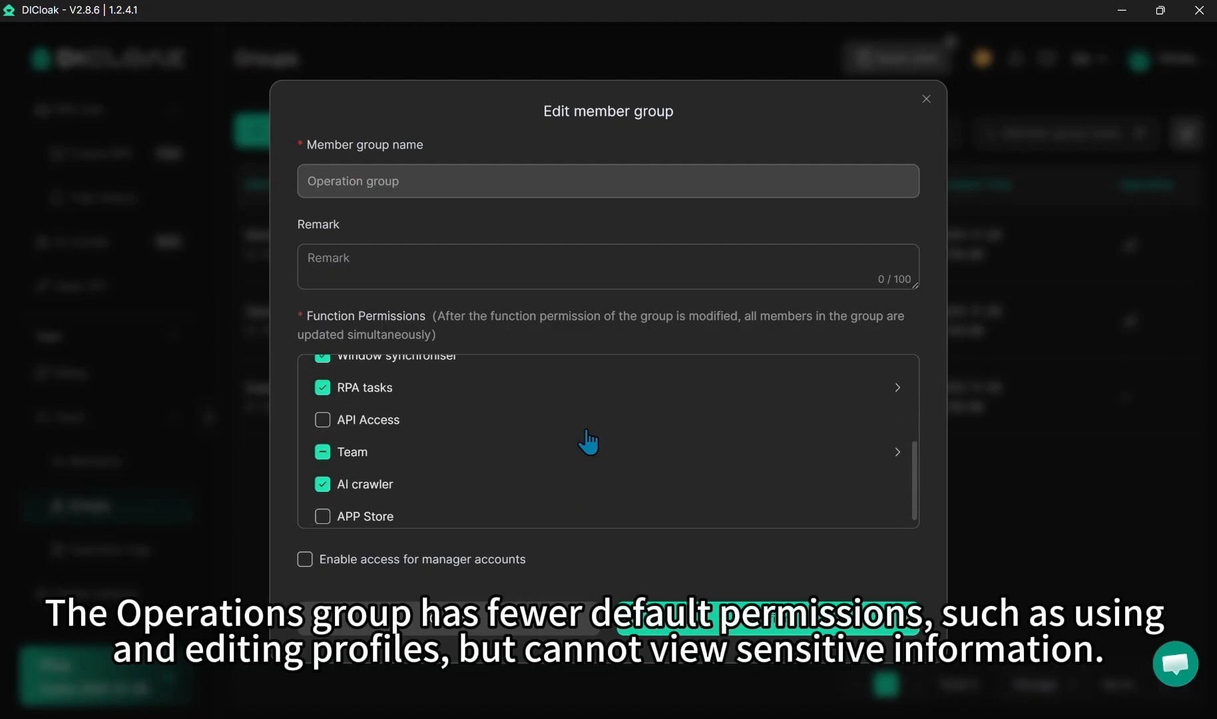
scroll(588, 441, up, 5)
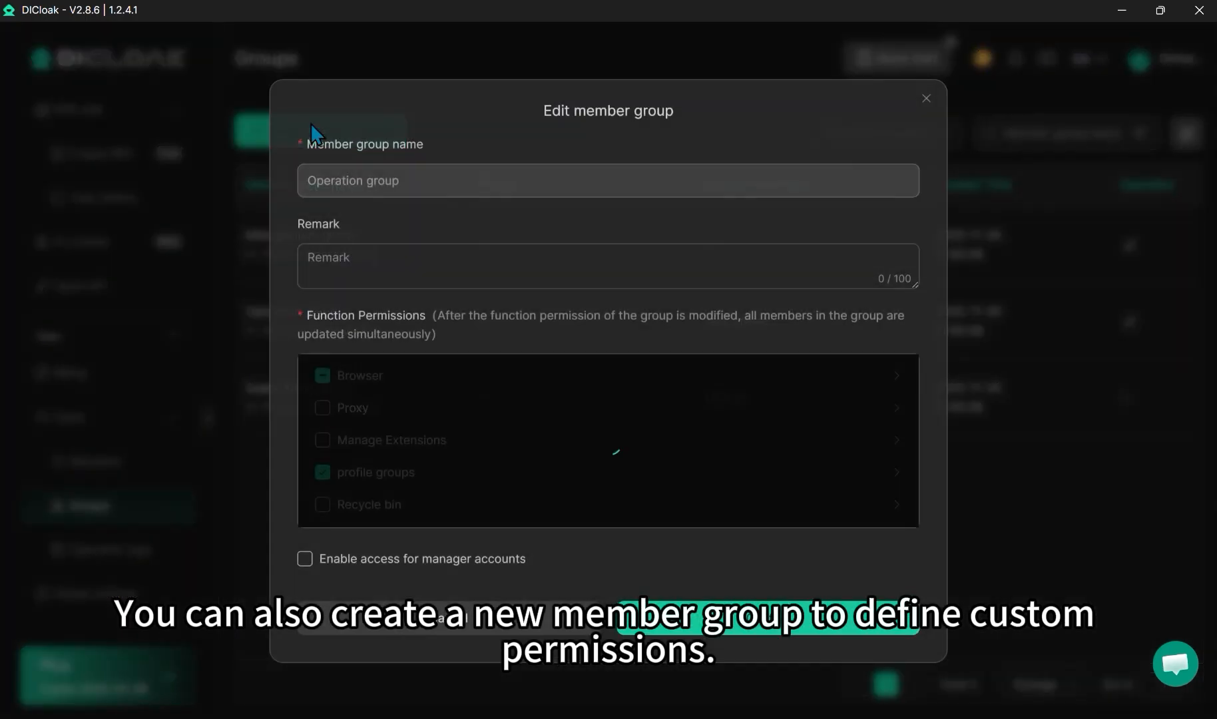
Start a new member group named team A and grant it the Open profile permission.
click(510, 251)
click(487, 187)
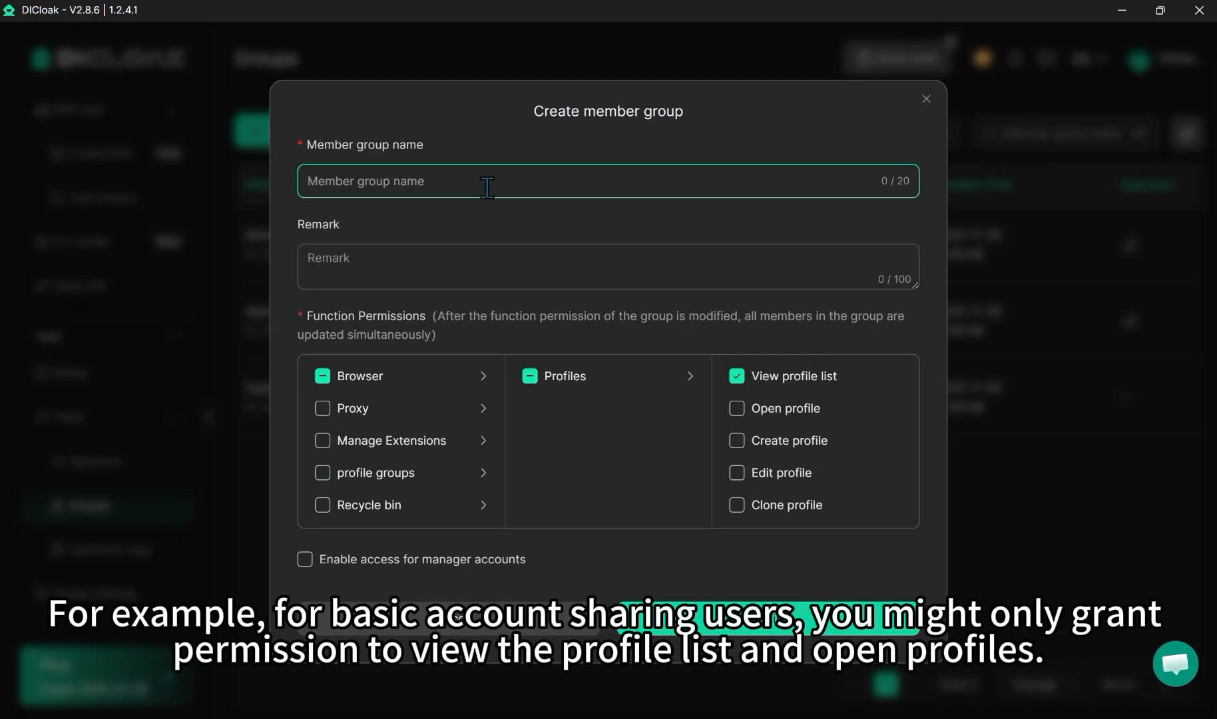
text(team A)
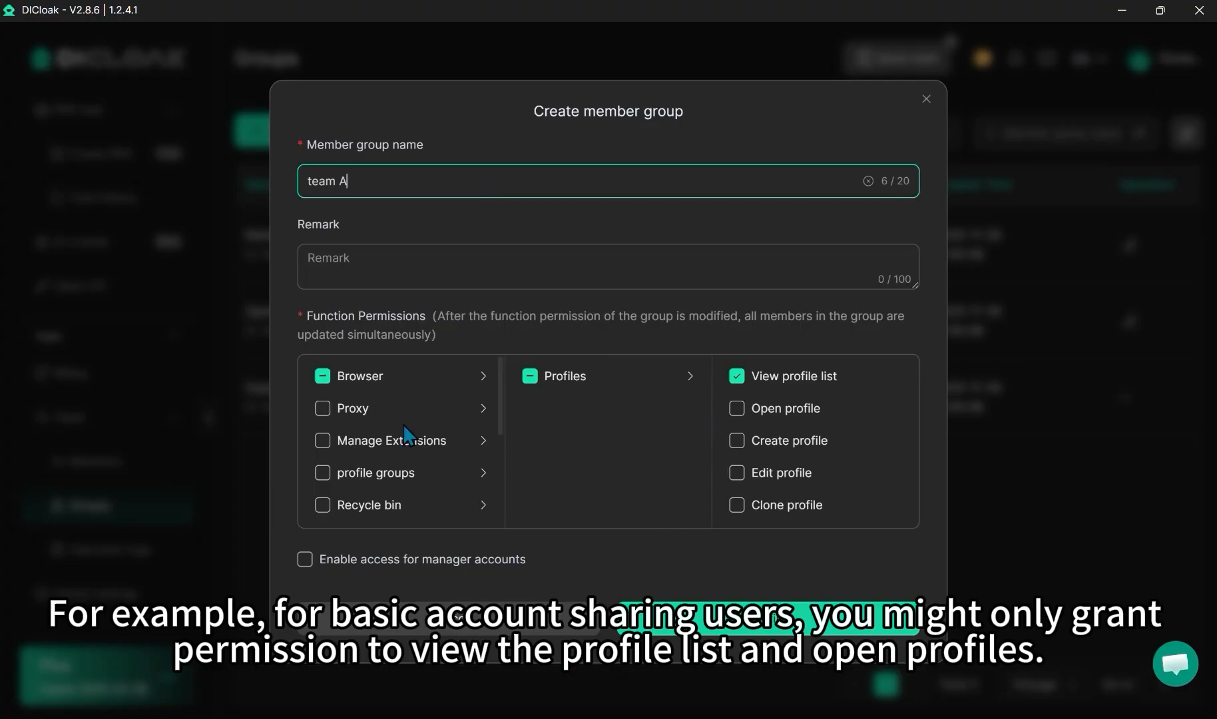
click(737, 407)
Enable access for manager accounts, set test as the only manager account, and save the member group.
click(305, 559)
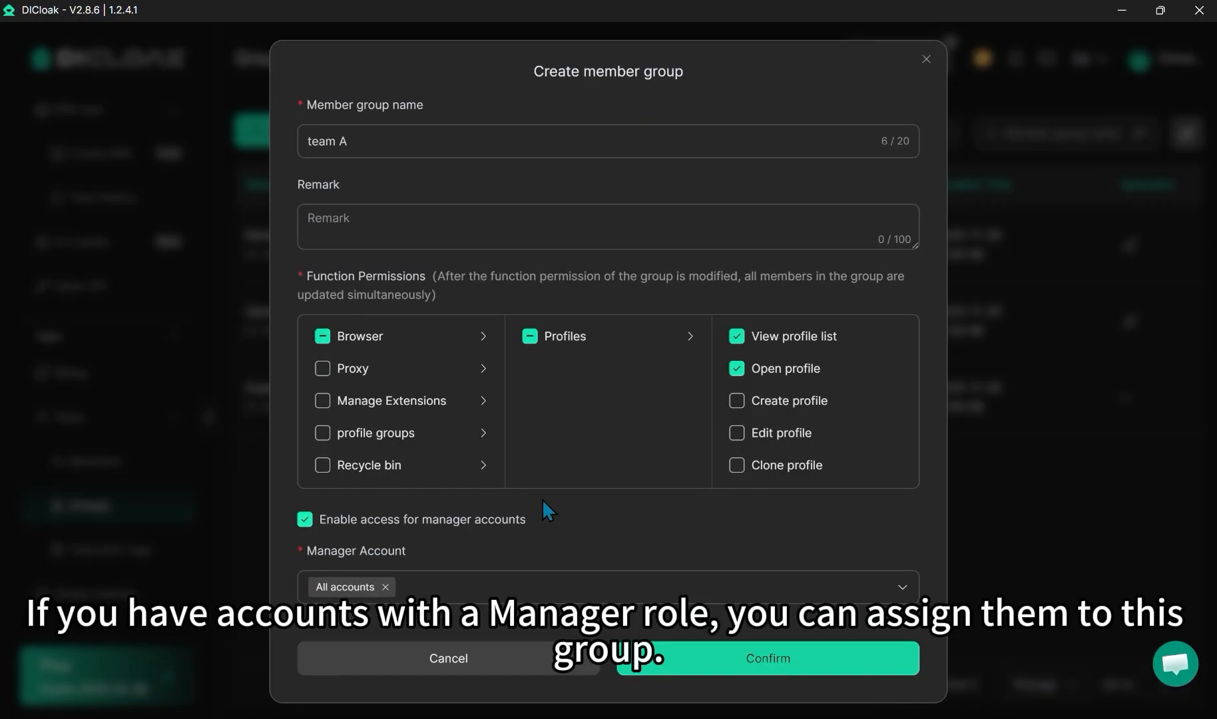
click(456, 585)
click(390, 663)
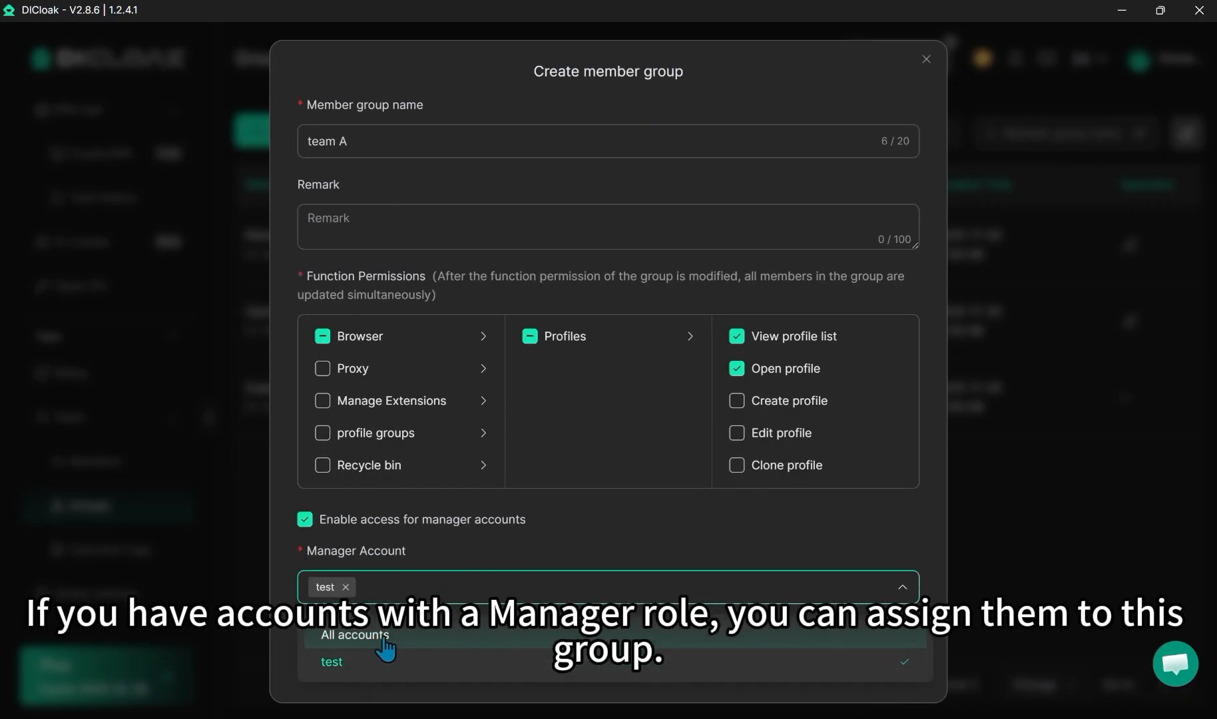
click(529, 540)
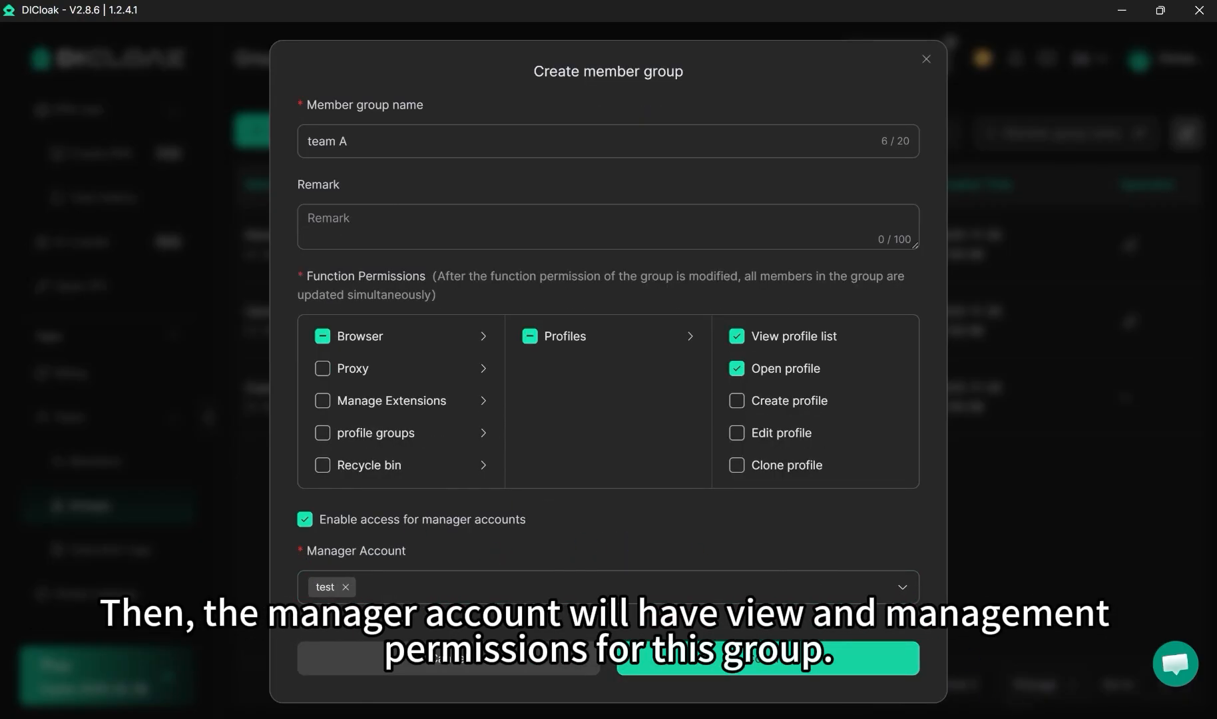
click(765, 658)
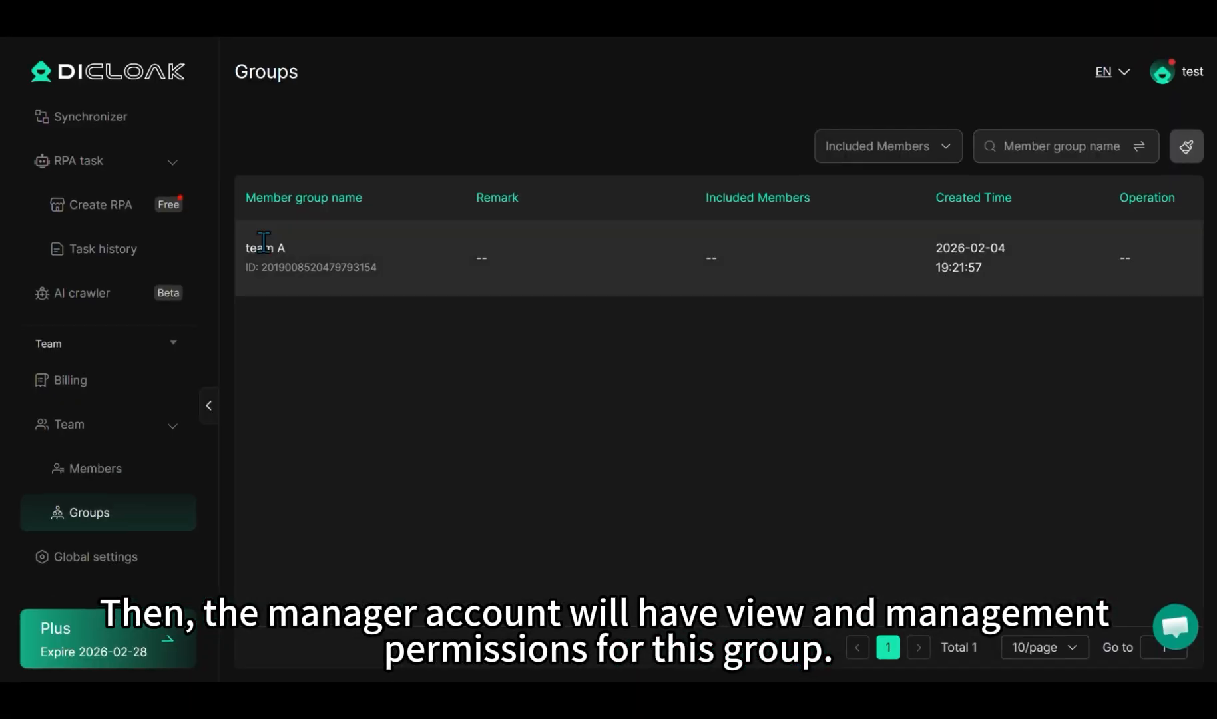
From the manager account, start adding an internal member and check which member groups can be assigned.
click(127, 474)
click(525, 146)
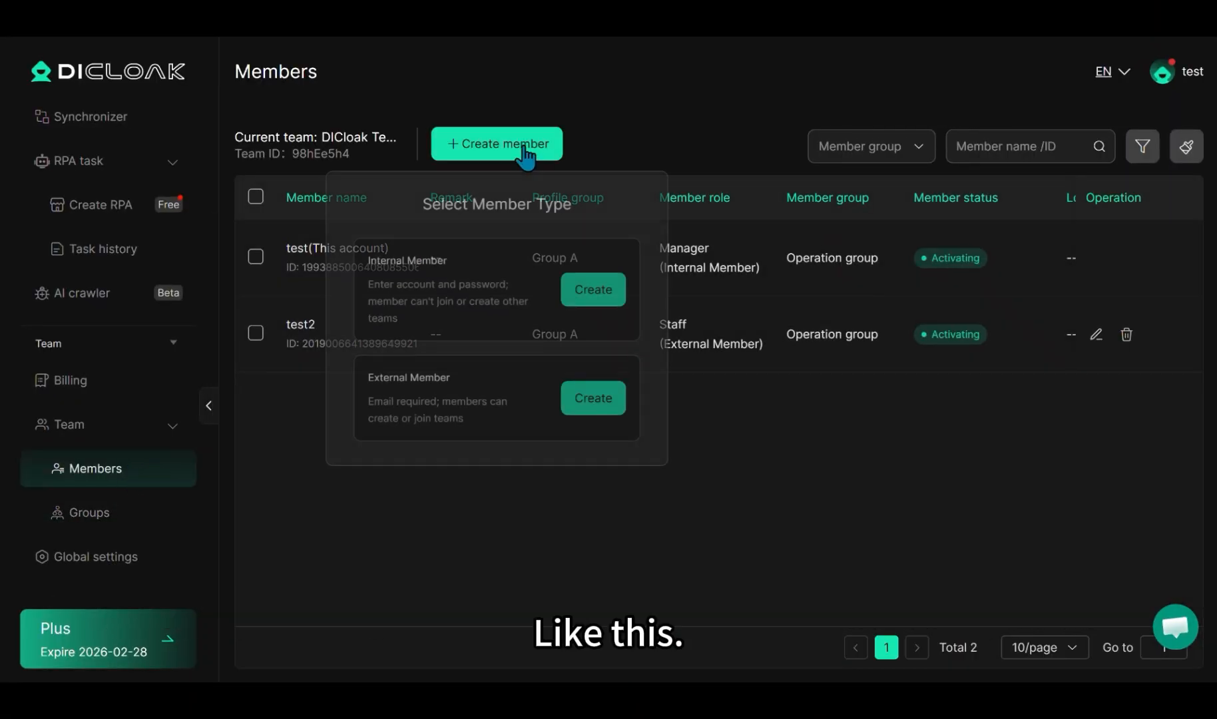
click(592, 289)
click(598, 330)
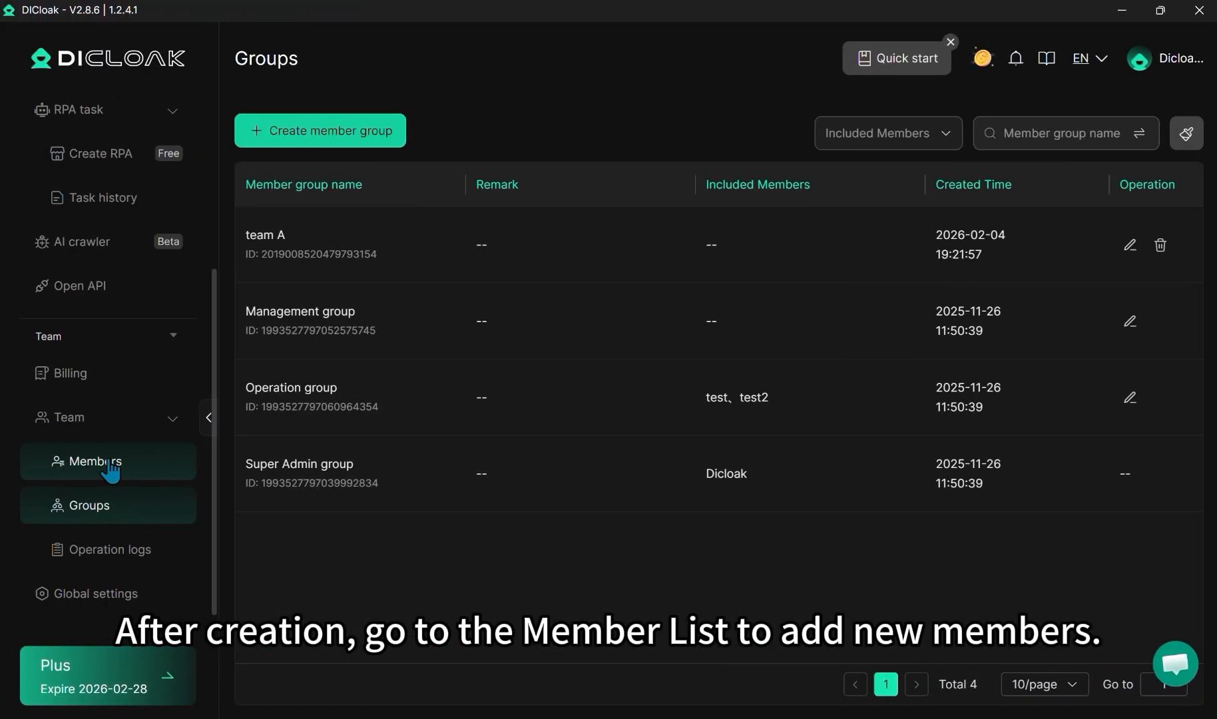
In the team creator's member list, start a new internal member with the member name test2.
click(77, 466)
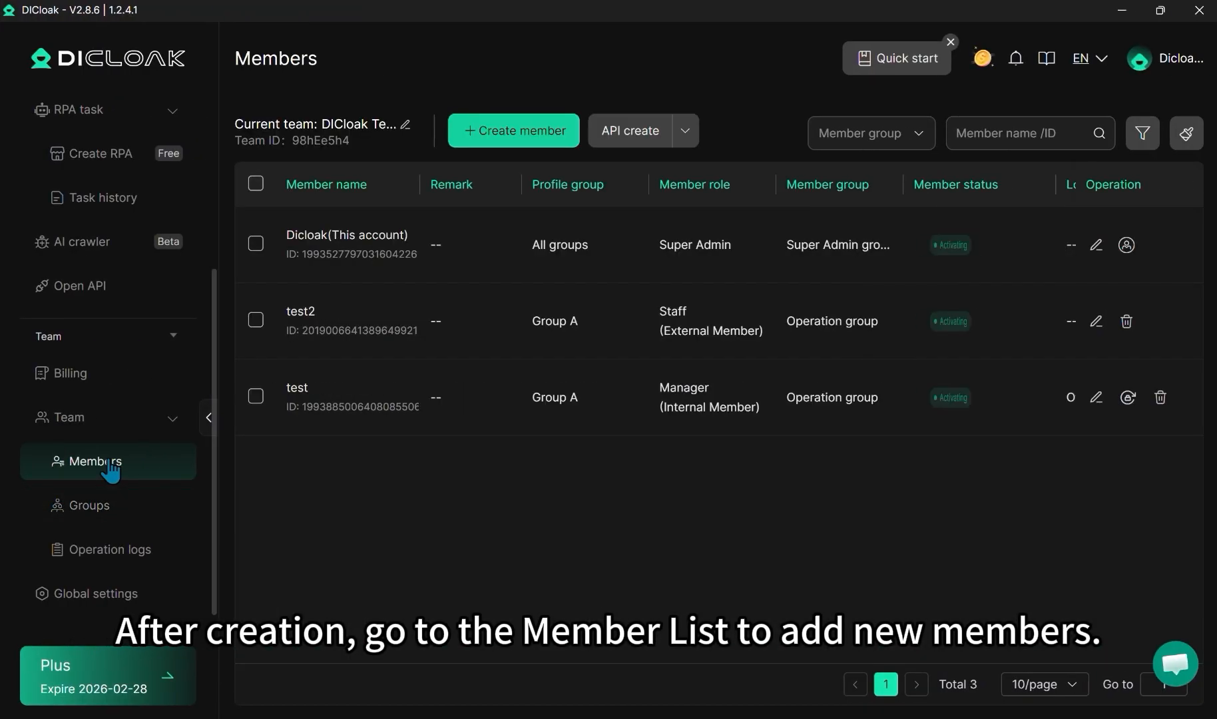
click(492, 131)
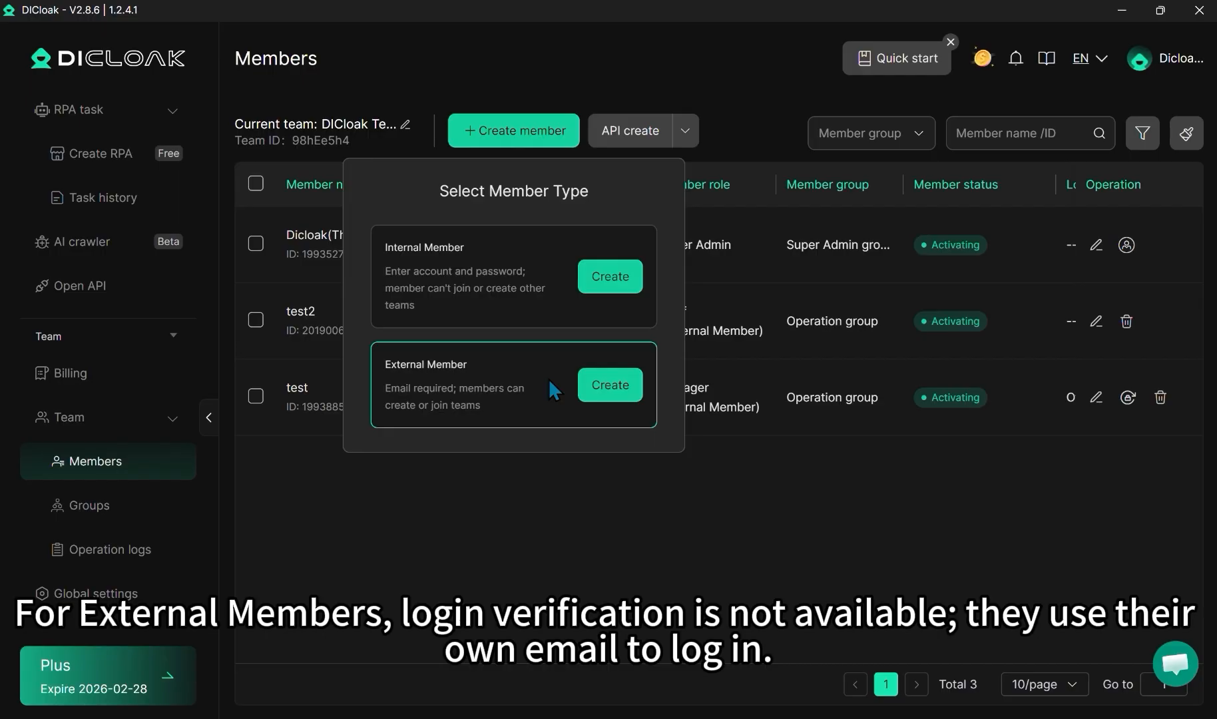
click(621, 283)
click(635, 133)
text(test2)
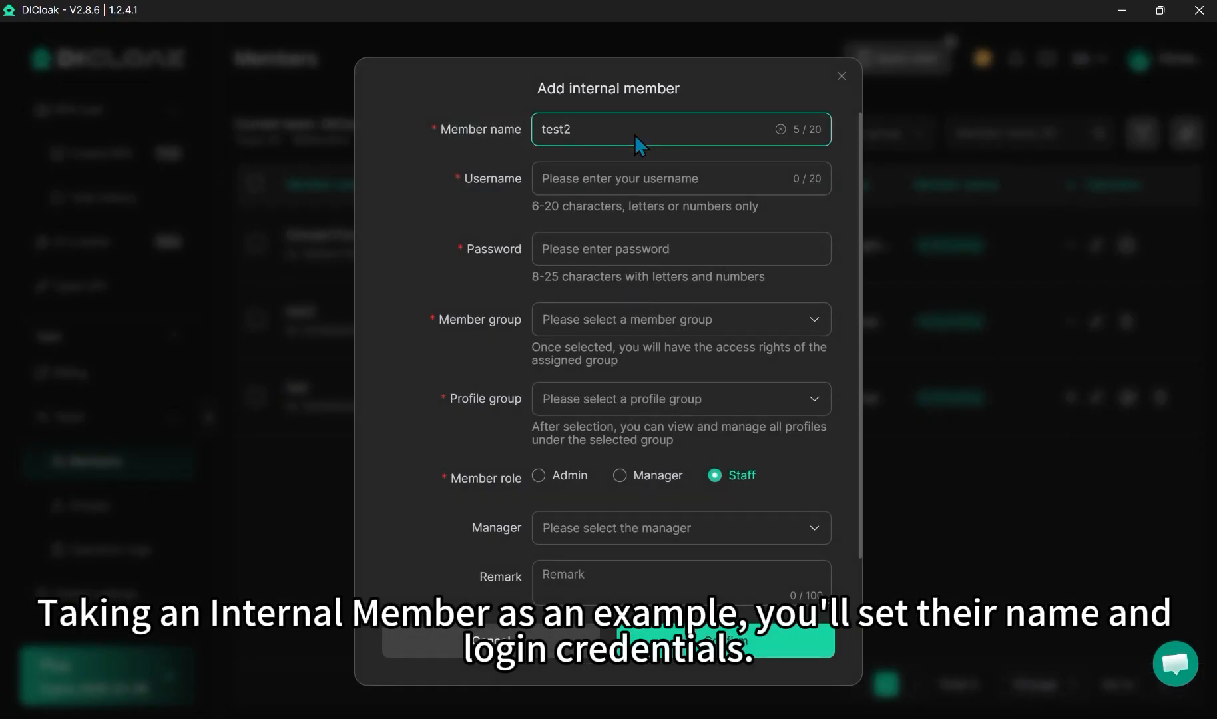
Set the new member's username to test234 and enter the account password.
click(621, 176)
text(test234)
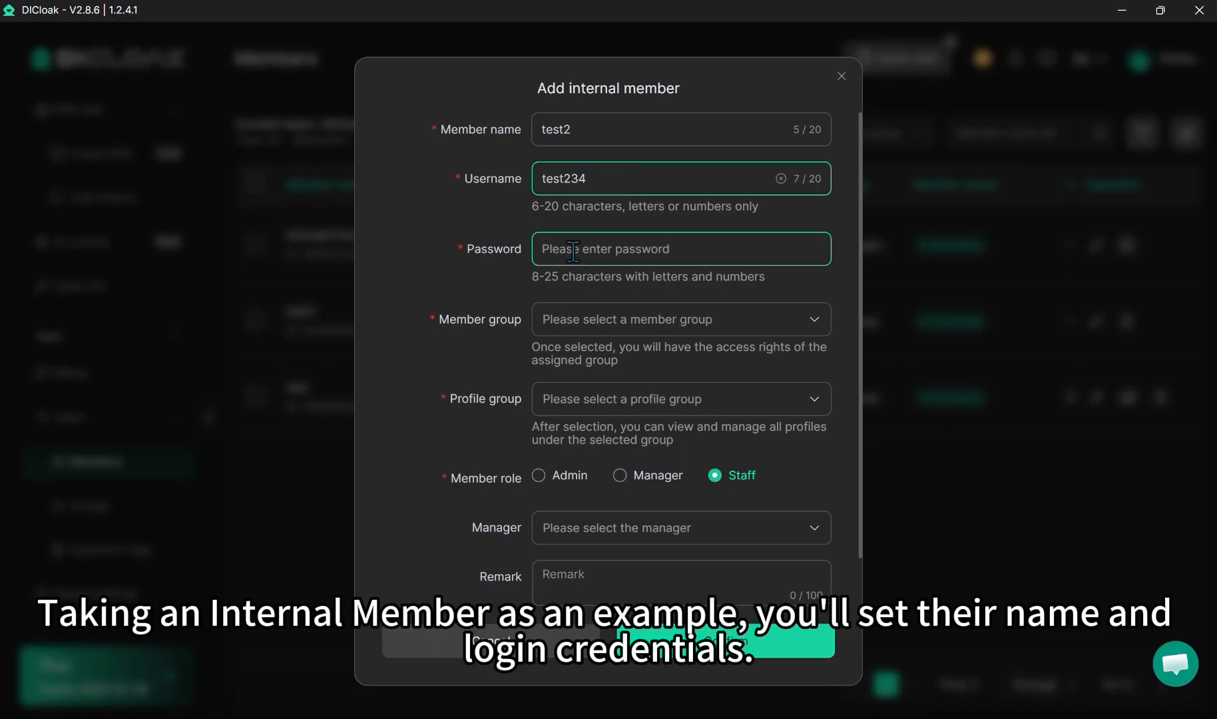
click(574, 251)
text(••••••••)
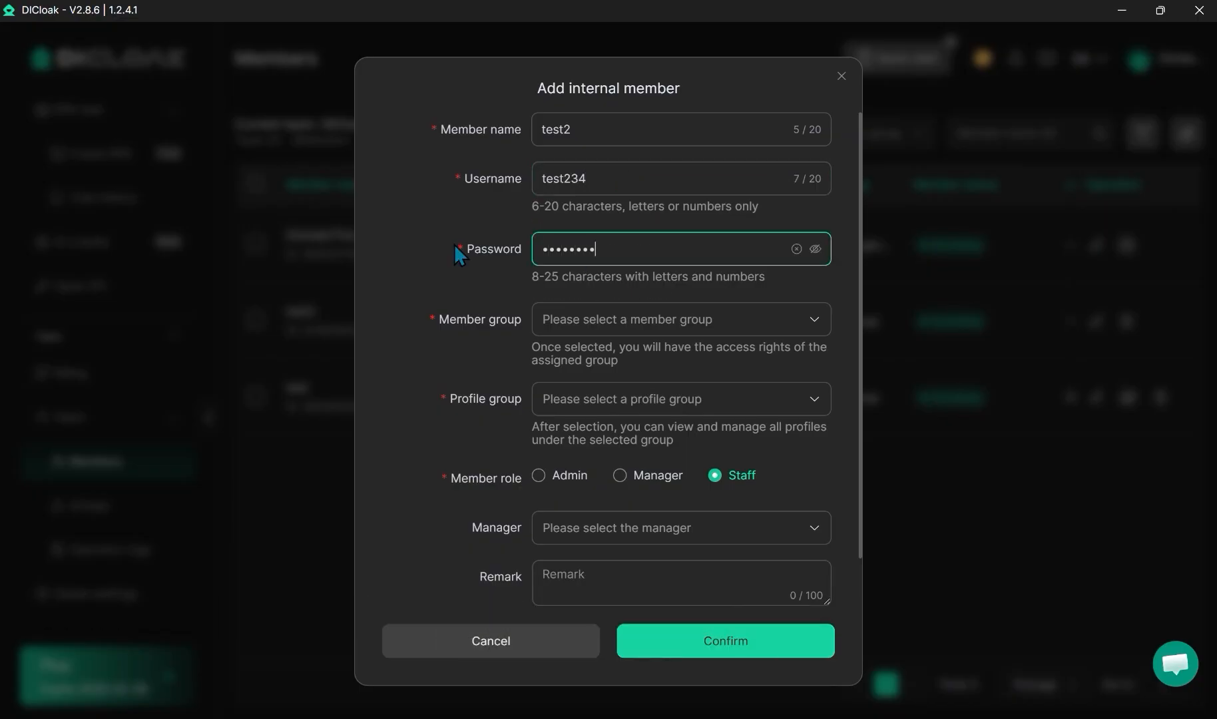
Assign the new member to the member group team A and the profile group Group A.
click(619, 320)
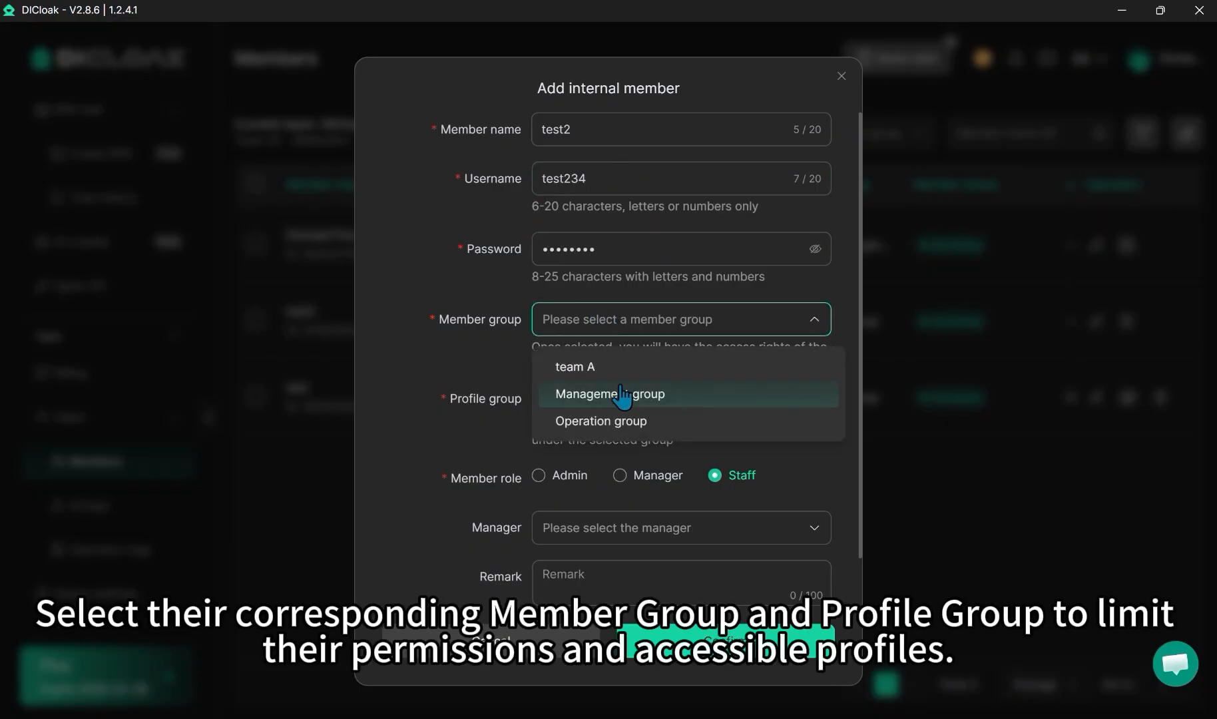
click(583, 368)
click(669, 398)
click(602, 501)
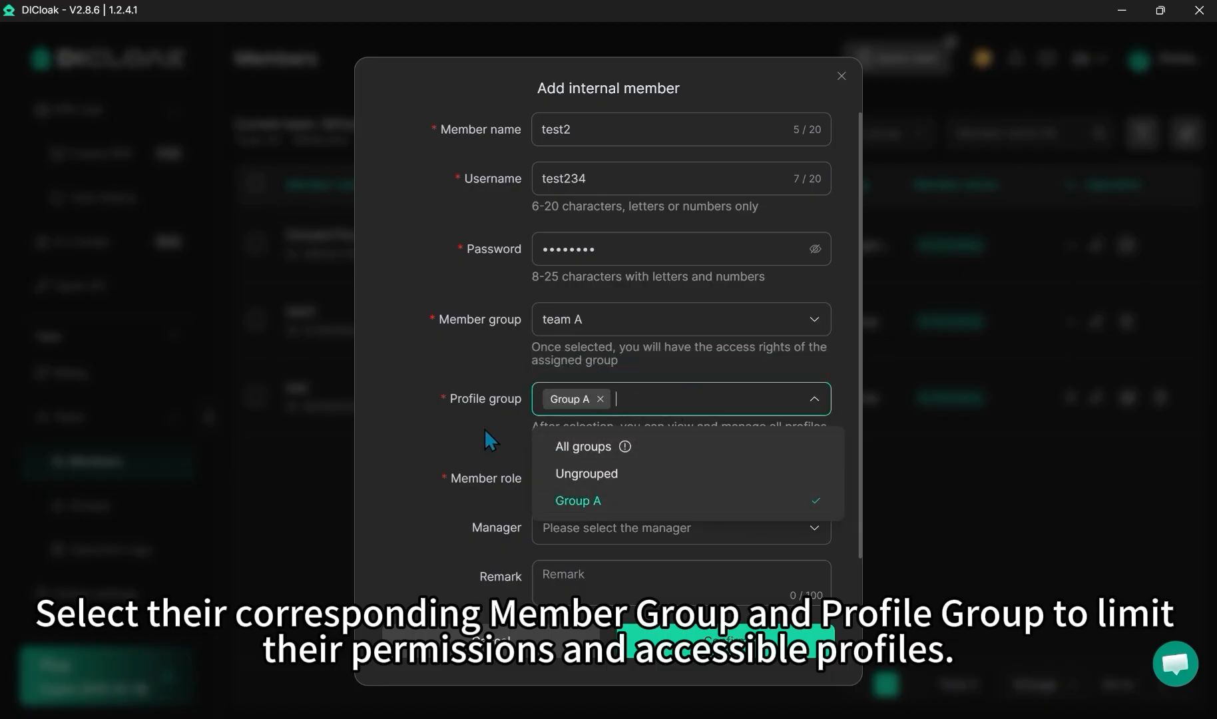
click(484, 428)
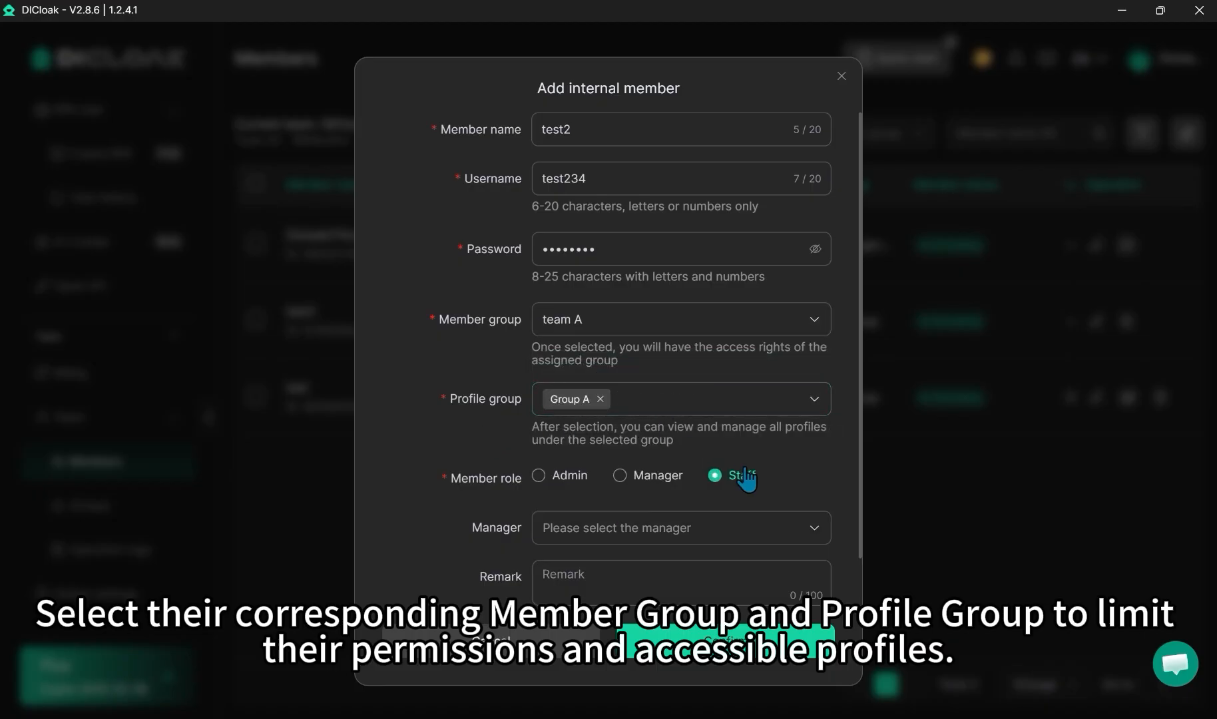
Set the new member's role to Staff and assign test as the direct manager.
click(627, 475)
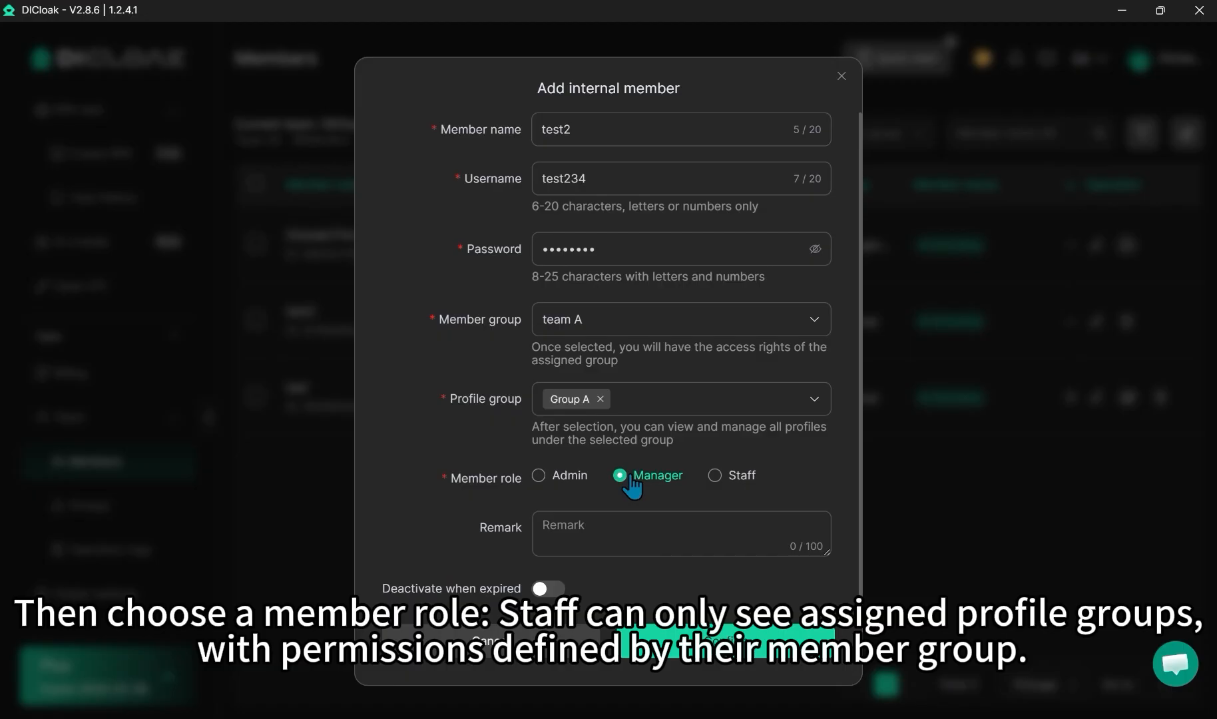
click(715, 477)
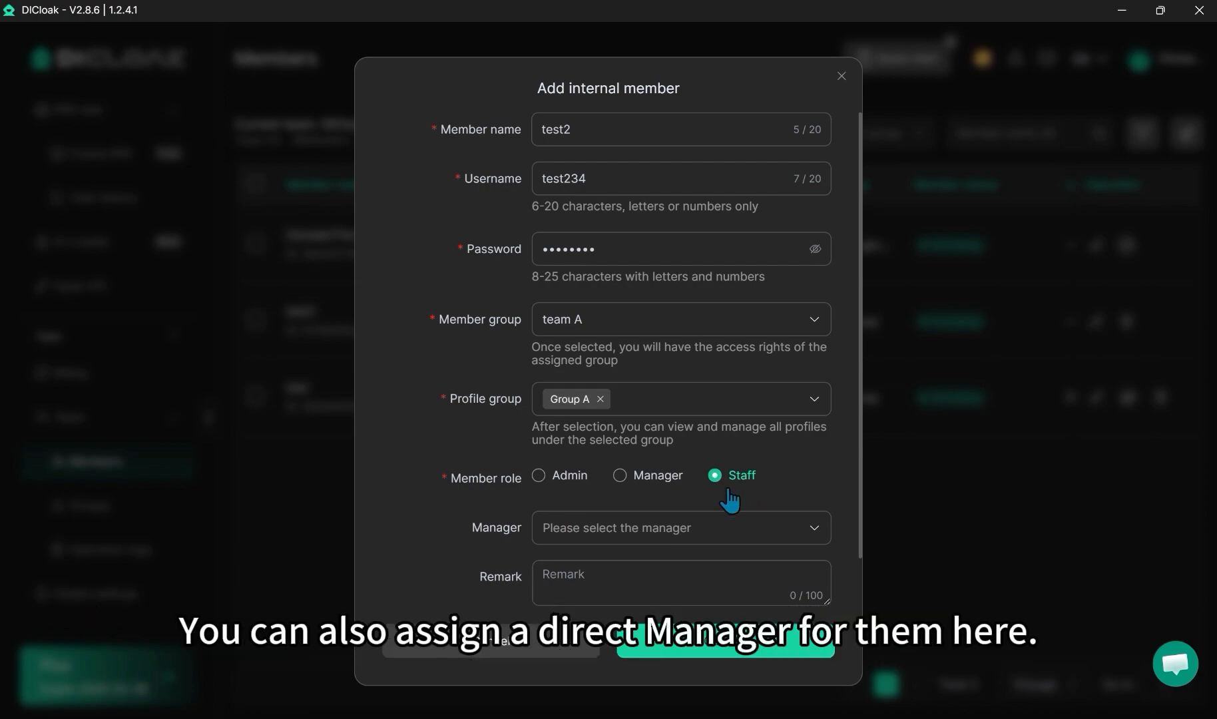
click(642, 528)
click(577, 585)
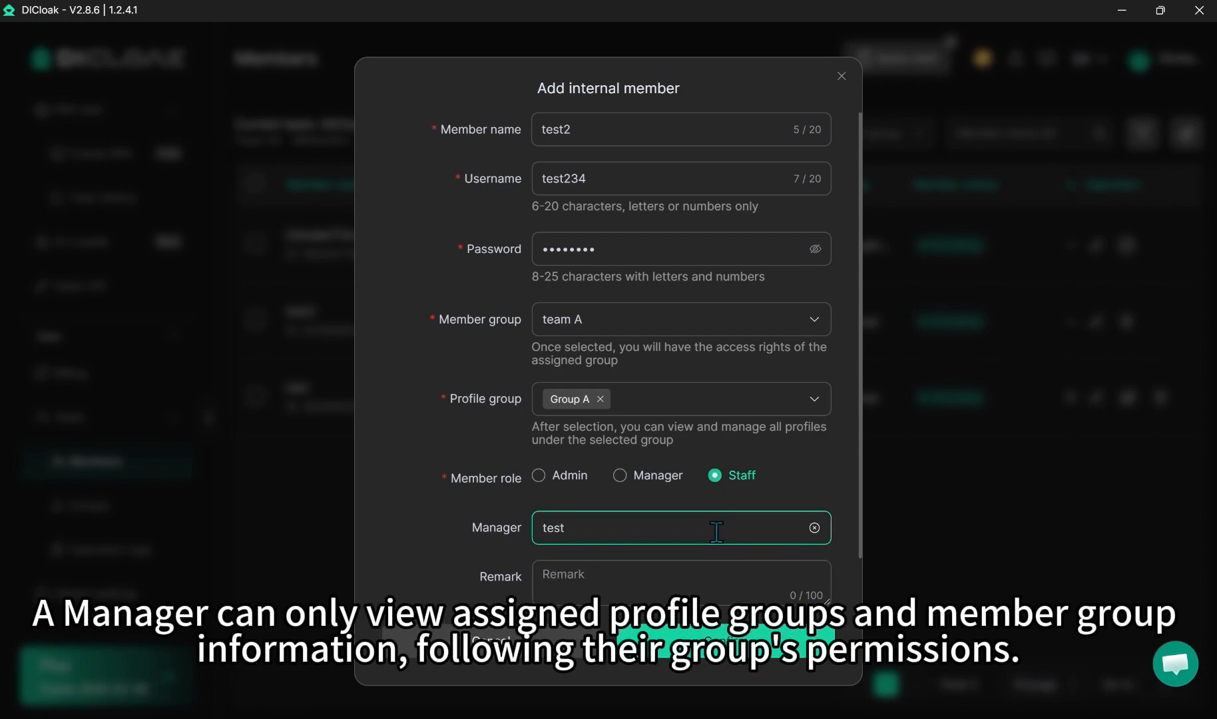
Set the new member's role to Admin and look over the expiration settings offered by Deactivate when expired.
click(641, 480)
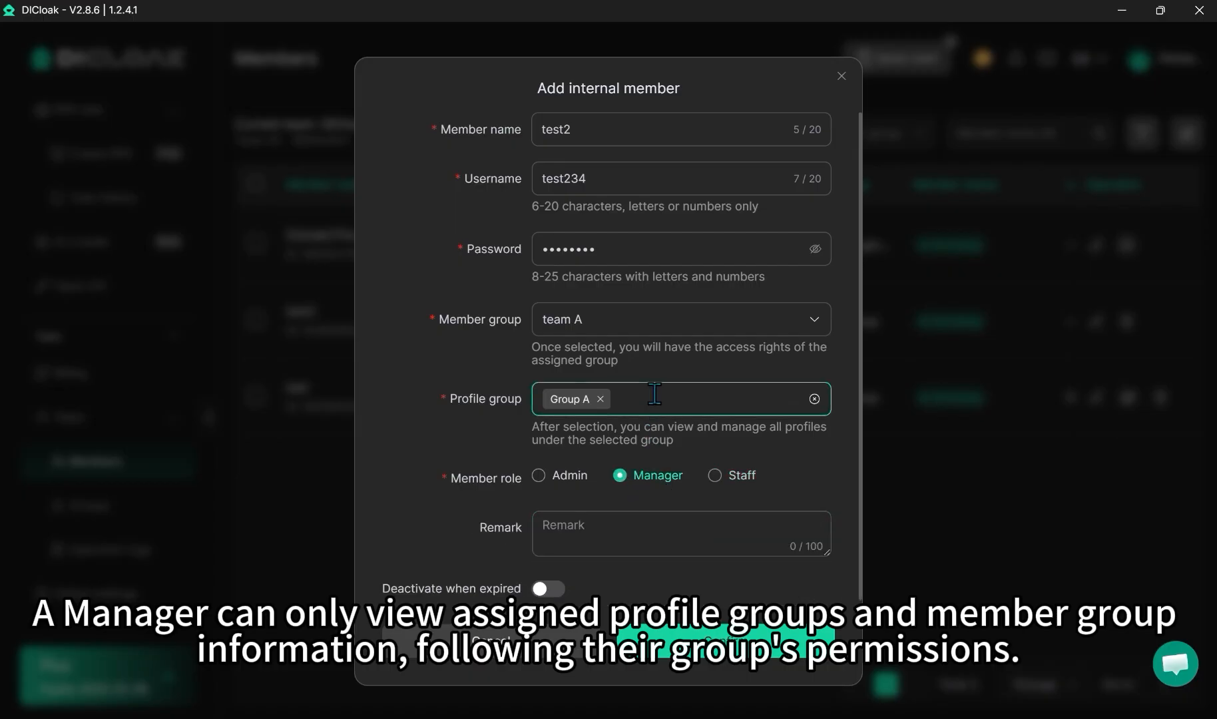
click(557, 476)
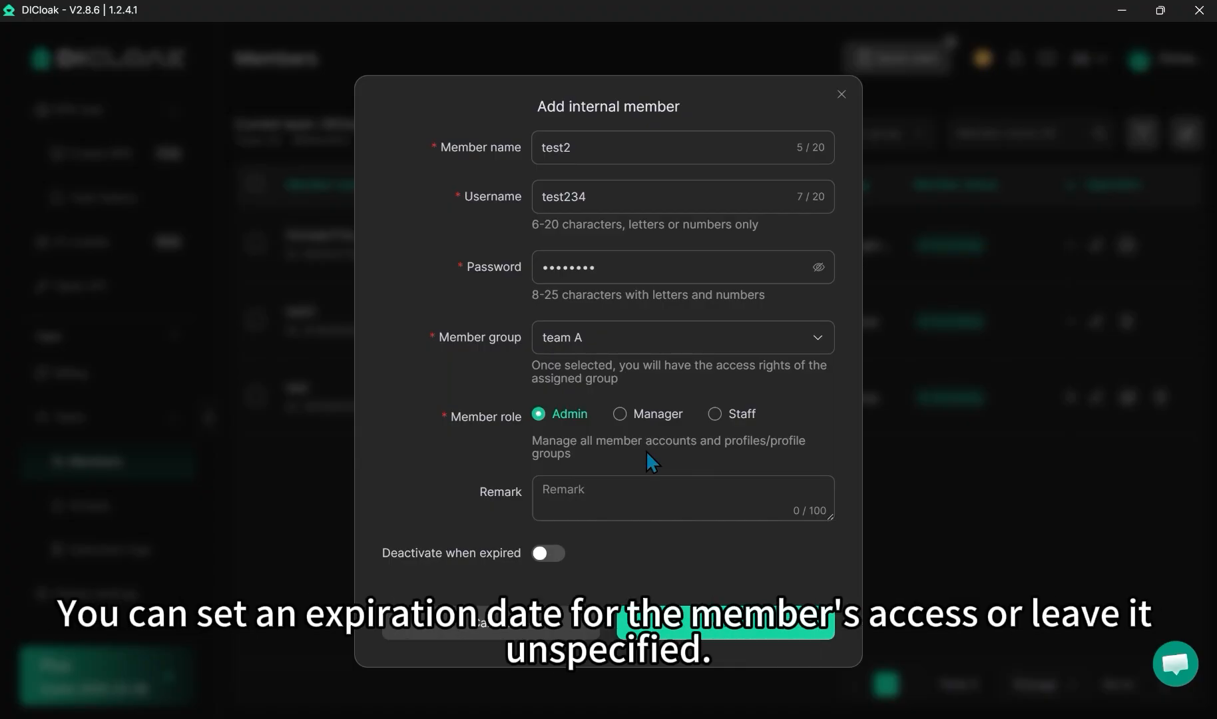
click(546, 554)
scroll(695, 529, down, 4)
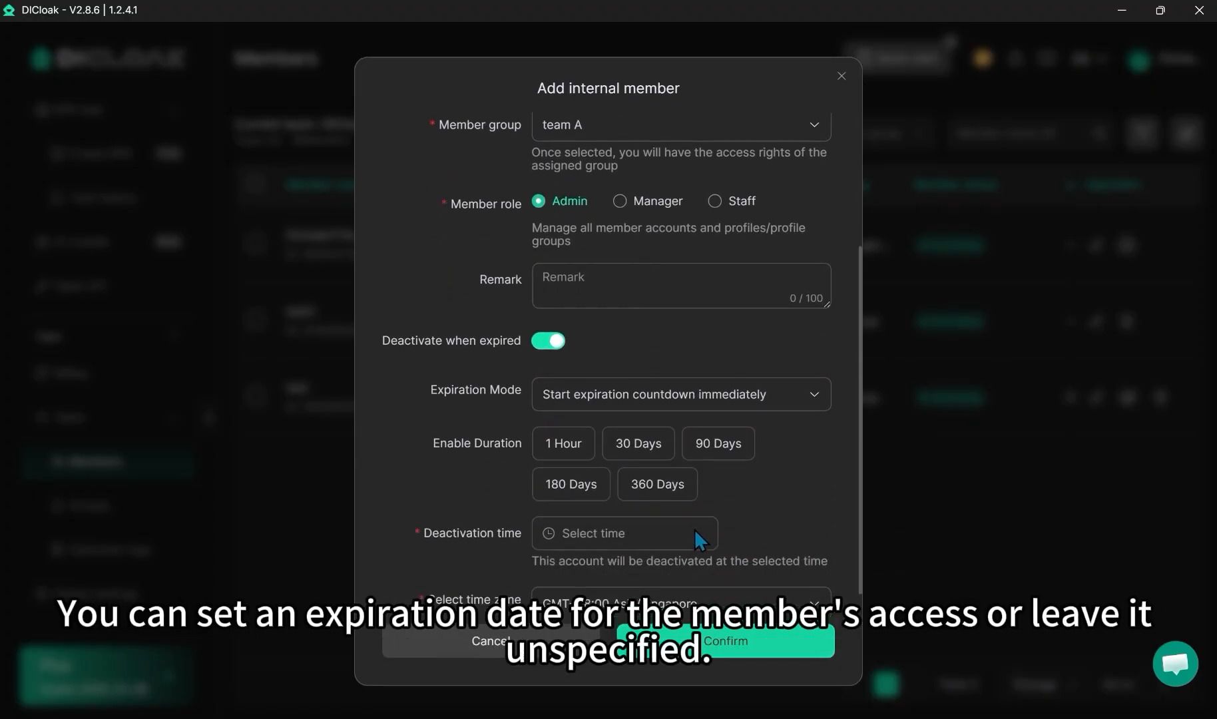
scroll(599, 493, up, 4)
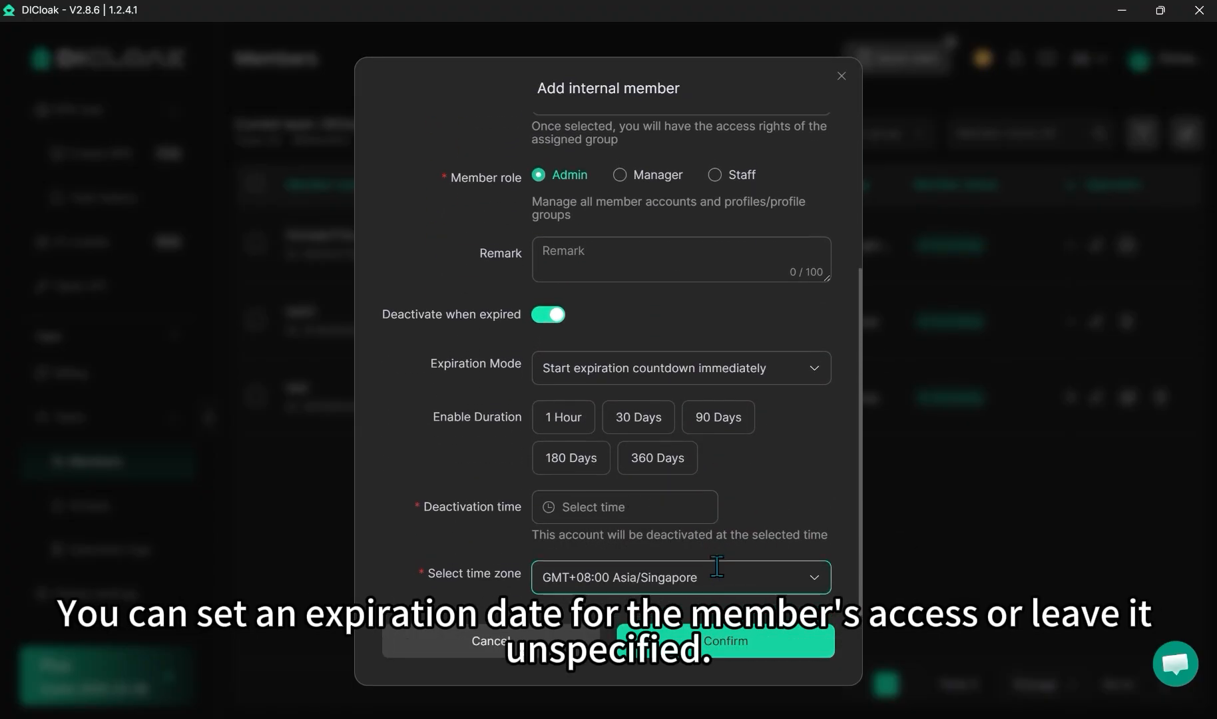
click(547, 478)
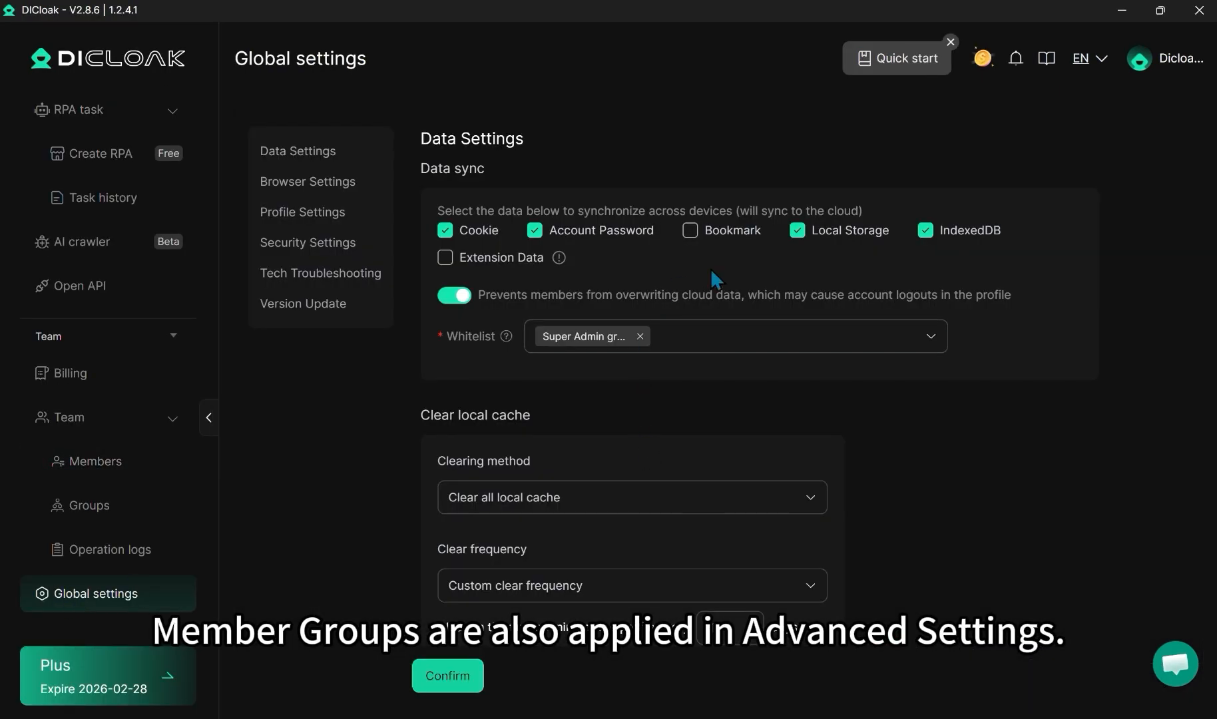
Add the Management group to the data sync whitelist in the global settings.
click(742, 341)
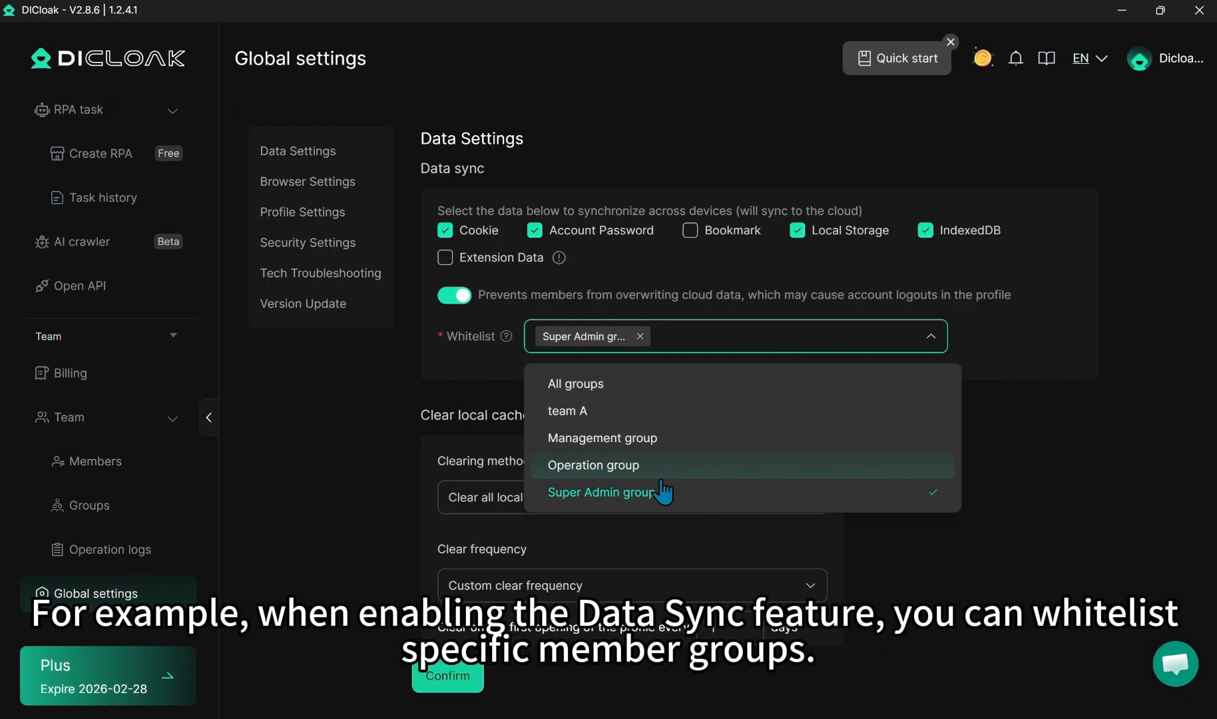
click(651, 439)
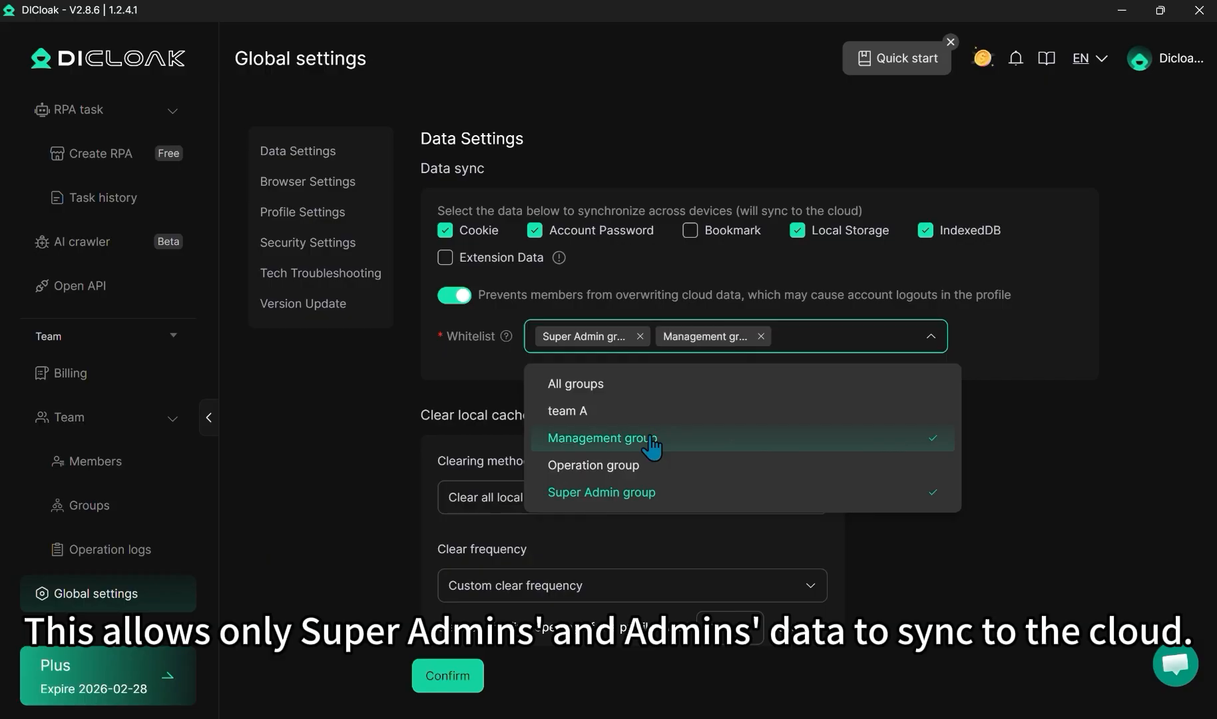
click(1065, 357)
scroll(972, 507, down, 15)
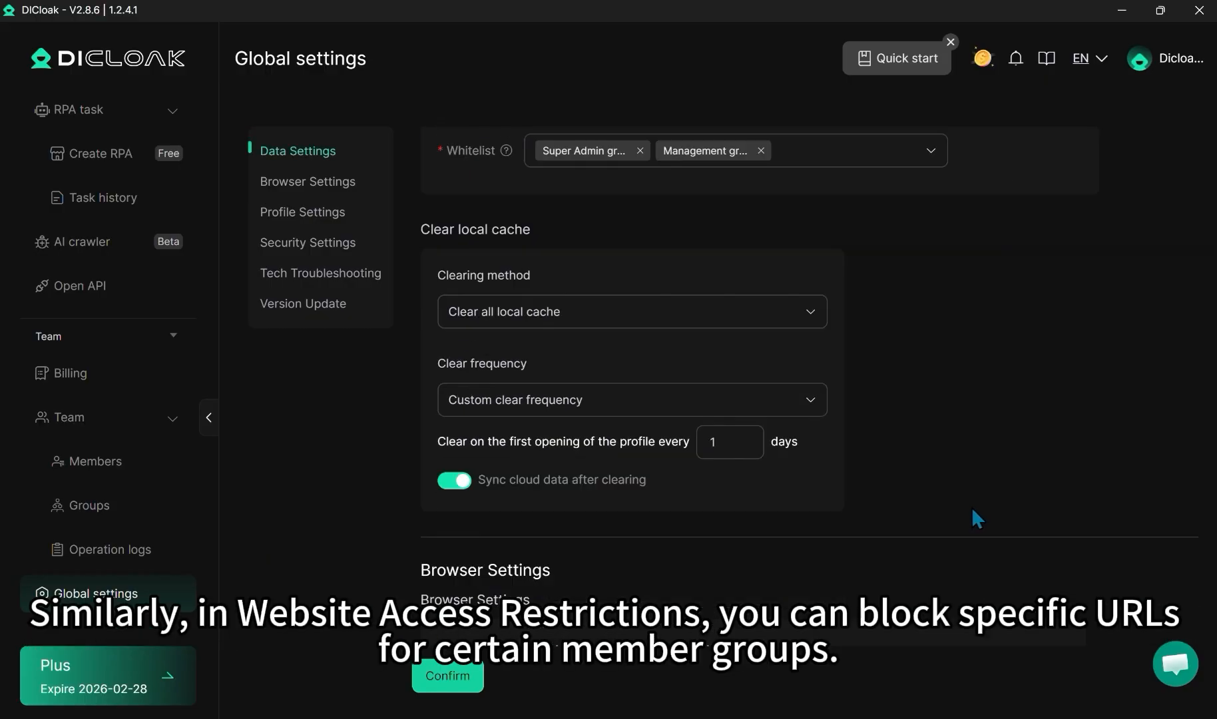
Apply the website access restriction to team A and the Operation group instead of all groups.
click(654, 469)
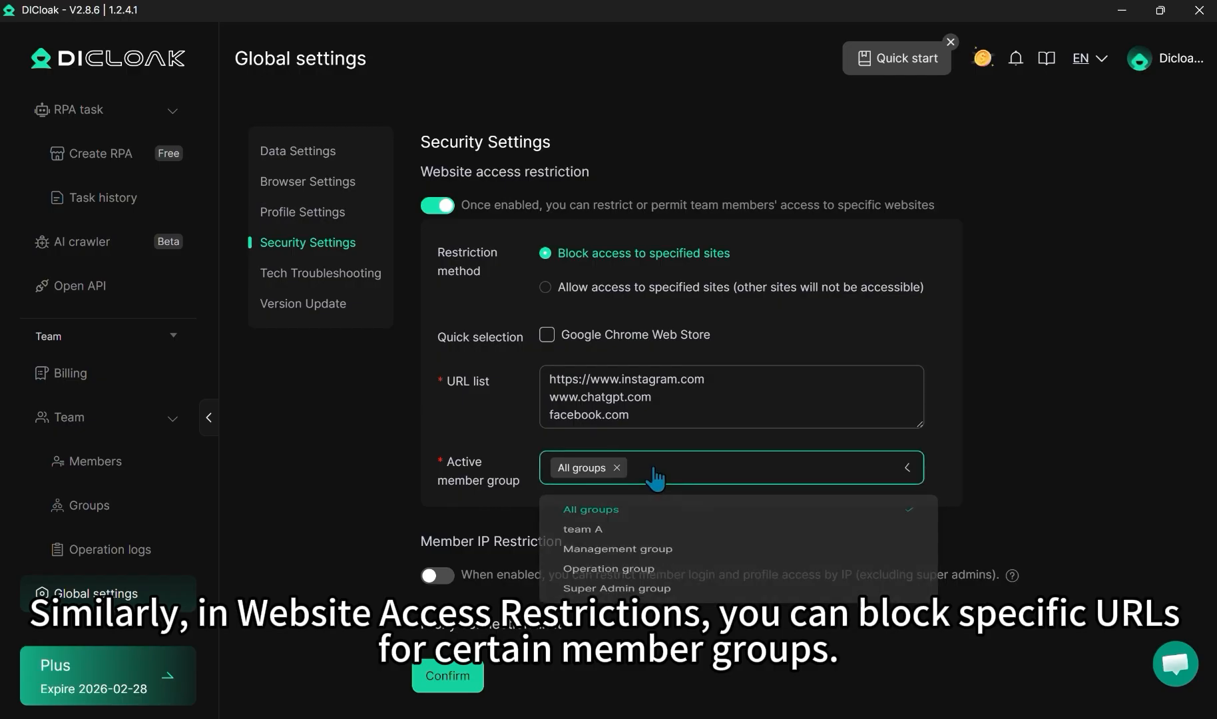
click(622, 541)
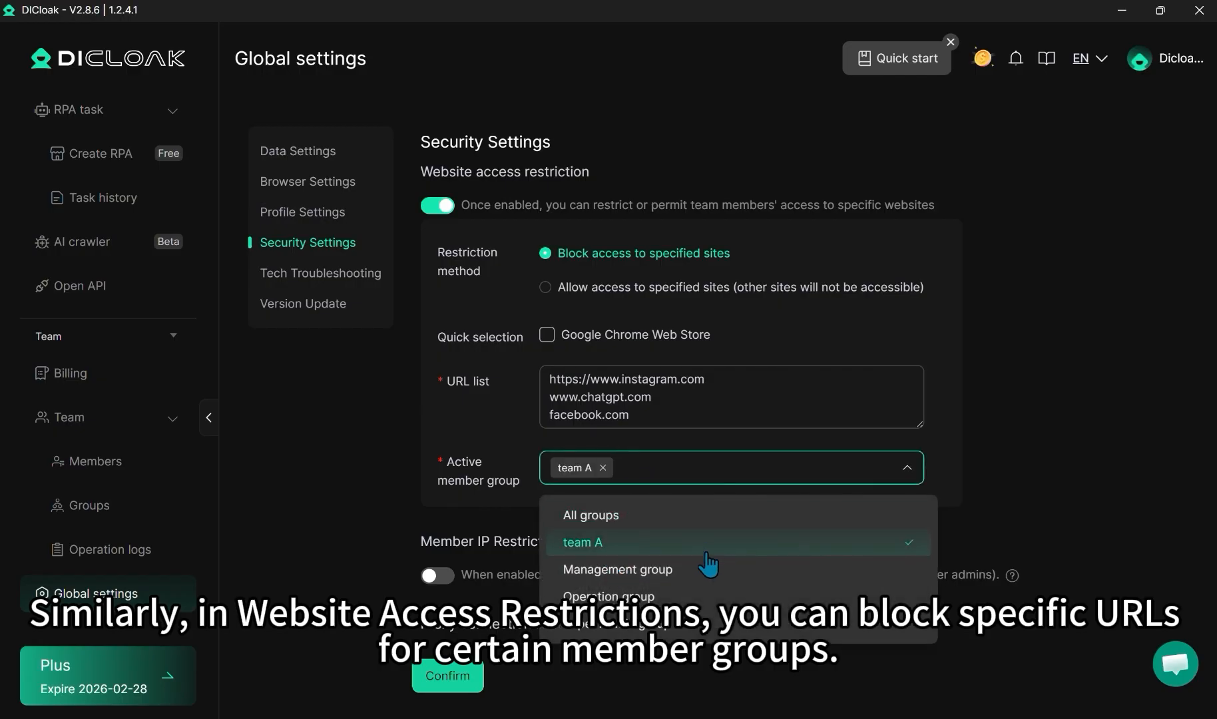
click(714, 598)
click(1013, 413)
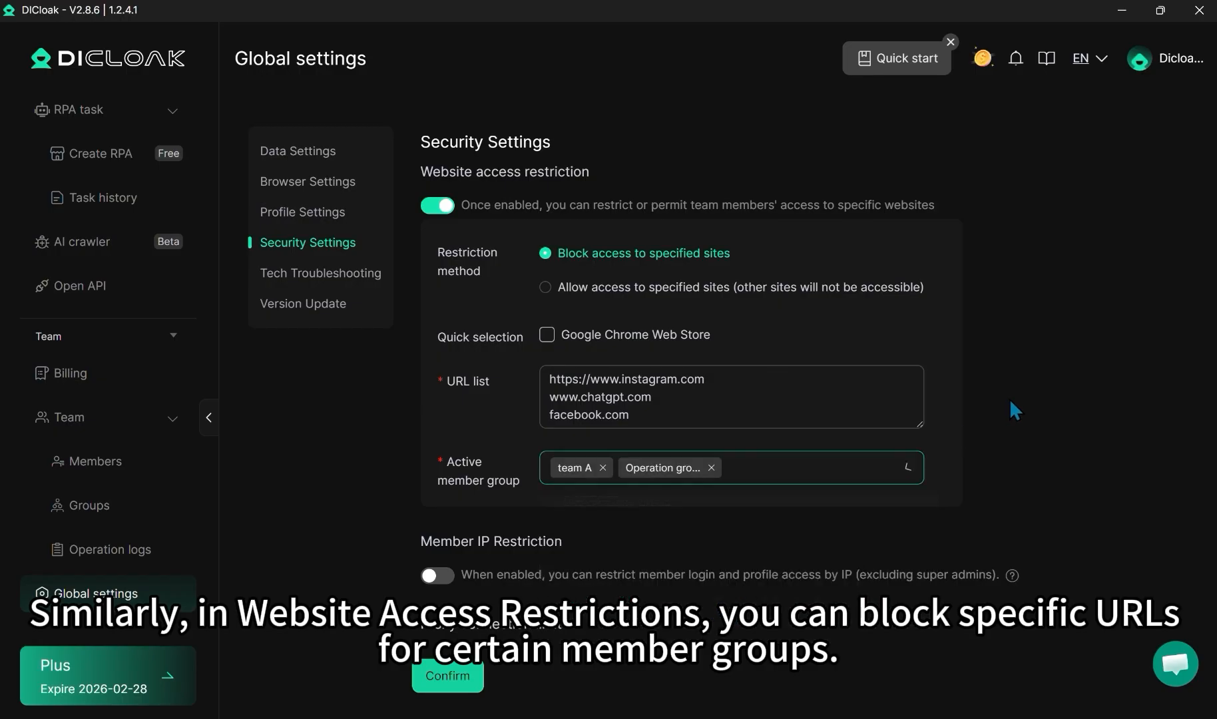
Set team A as the active member group for disabling packet capture software.
scroll(738, 377, down, 5)
click(746, 398)
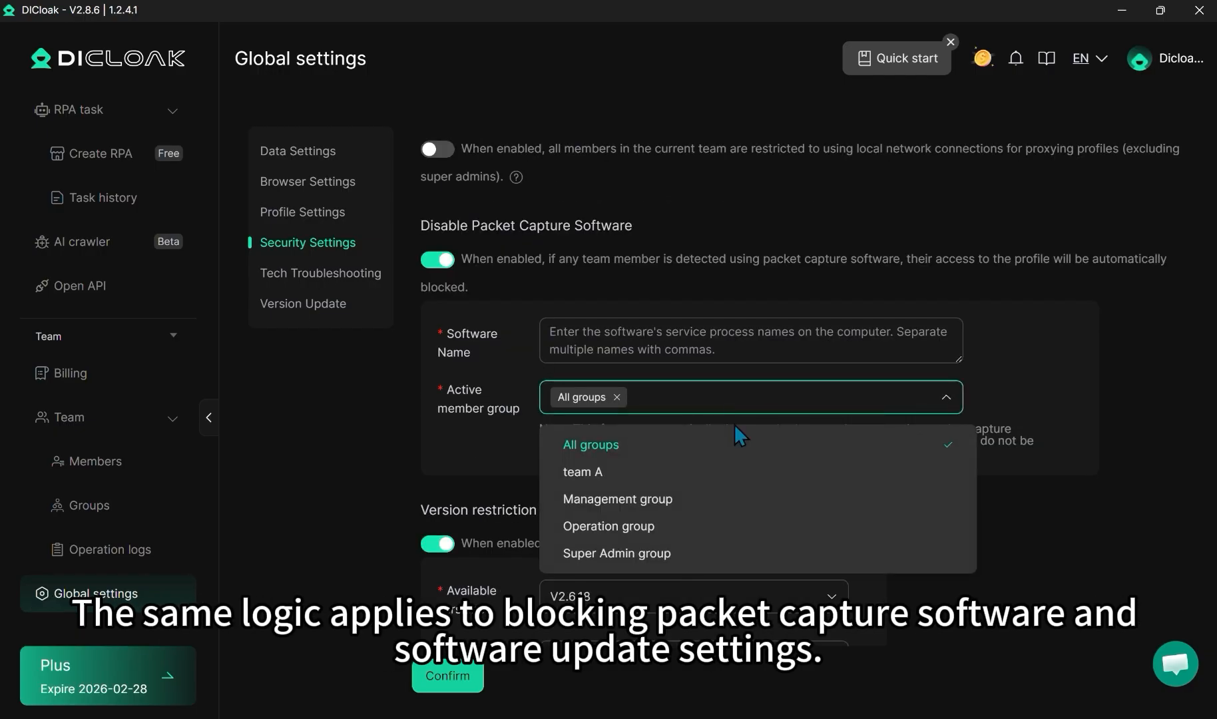
click(619, 472)
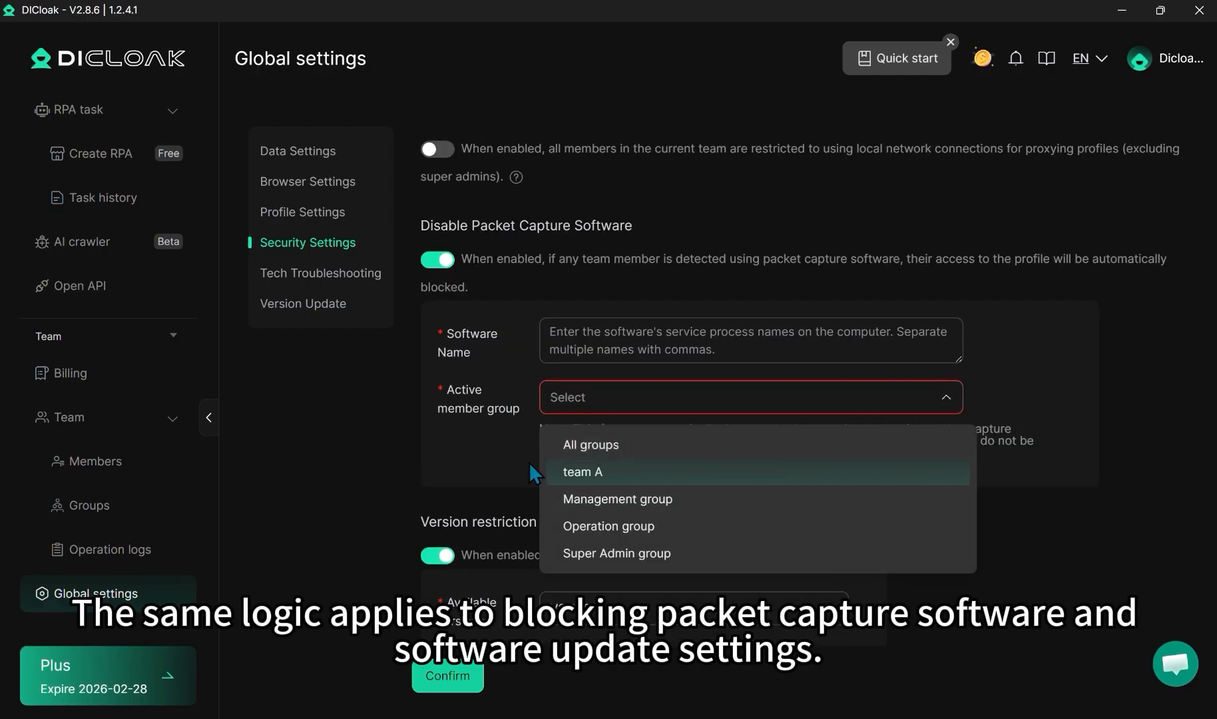
click(481, 456)
Look over the affected member groups offered for the version restriction.
scroll(666, 353, down, 4)
click(667, 402)
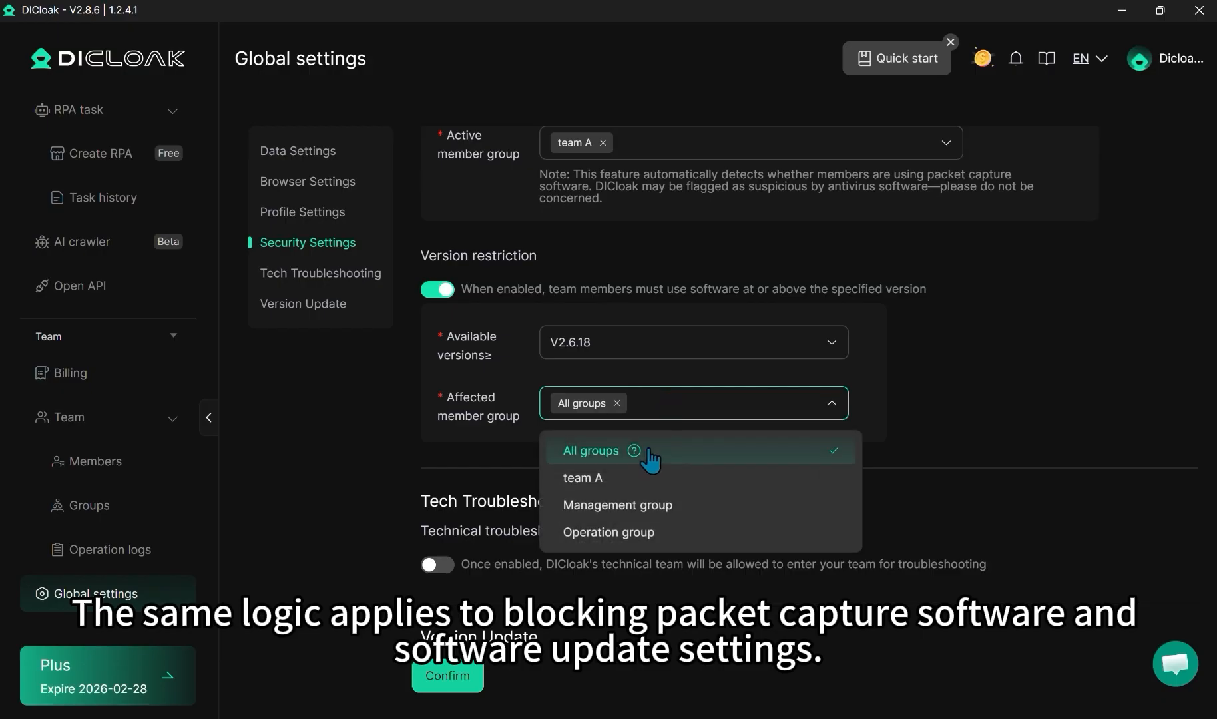
click(975, 373)
Edit the Notification Assistant extension so that it is hidden from team A, and save the change.
click(91, 201)
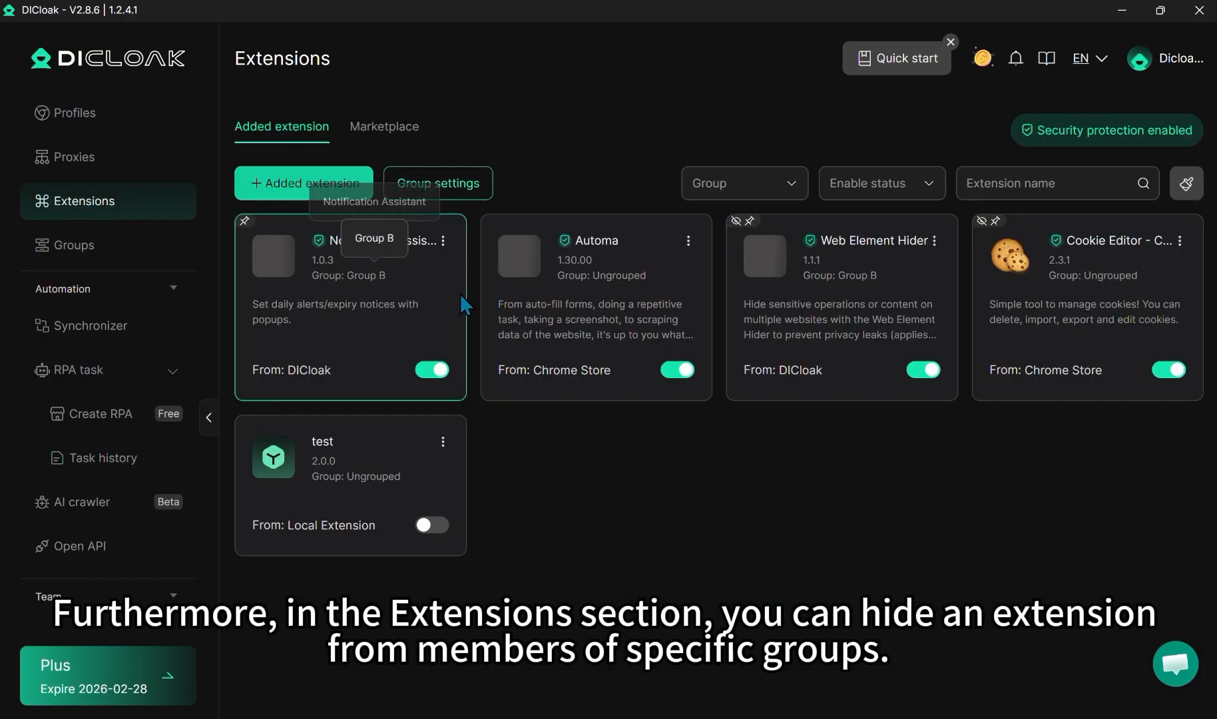
click(442, 240)
click(429, 288)
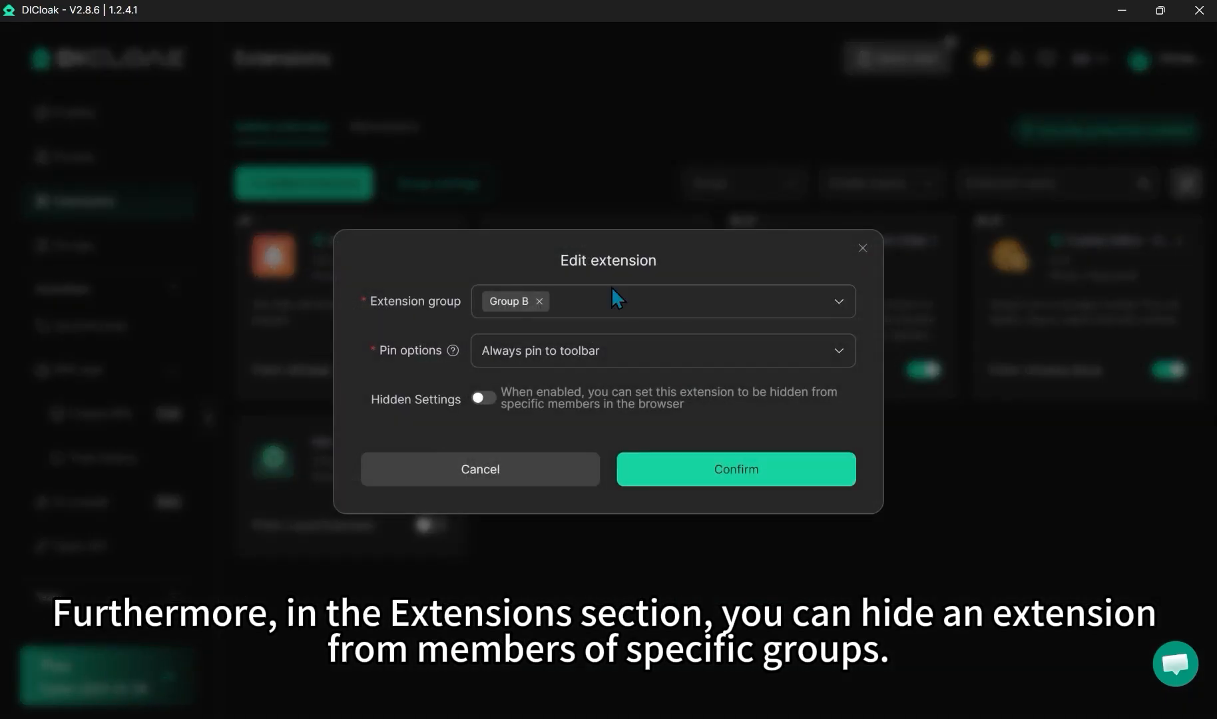
click(484, 397)
click(589, 412)
click(564, 491)
click(436, 447)
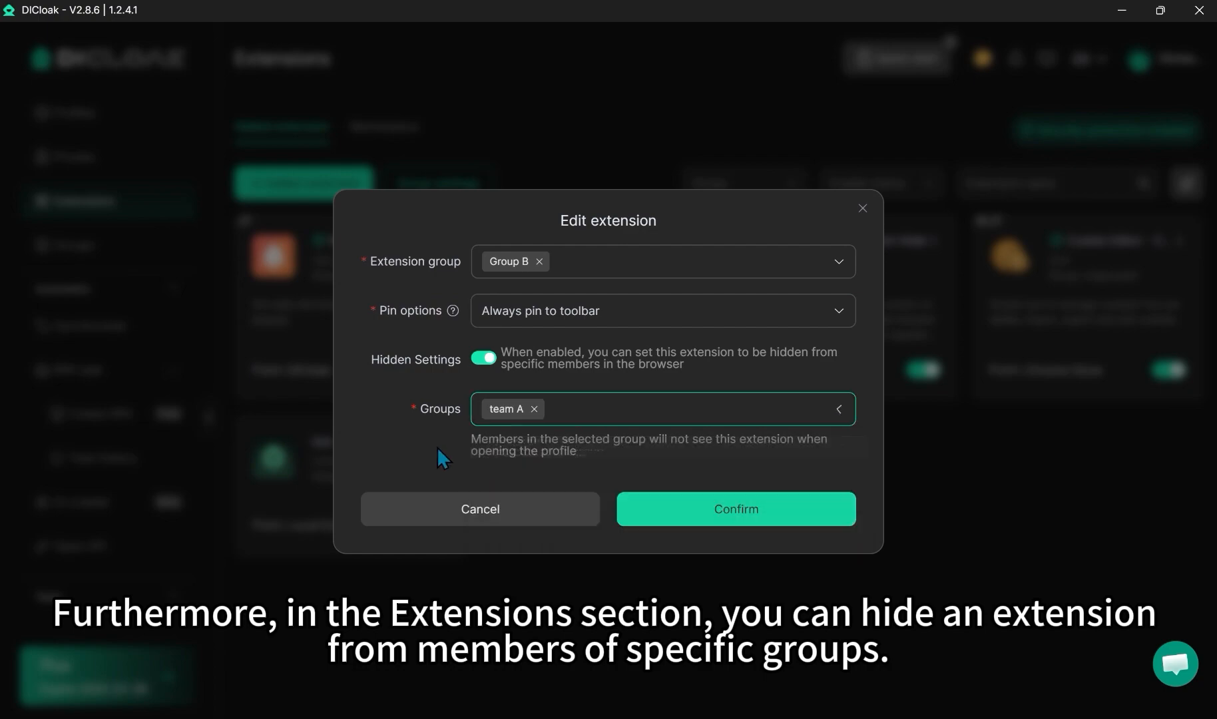
click(790, 515)
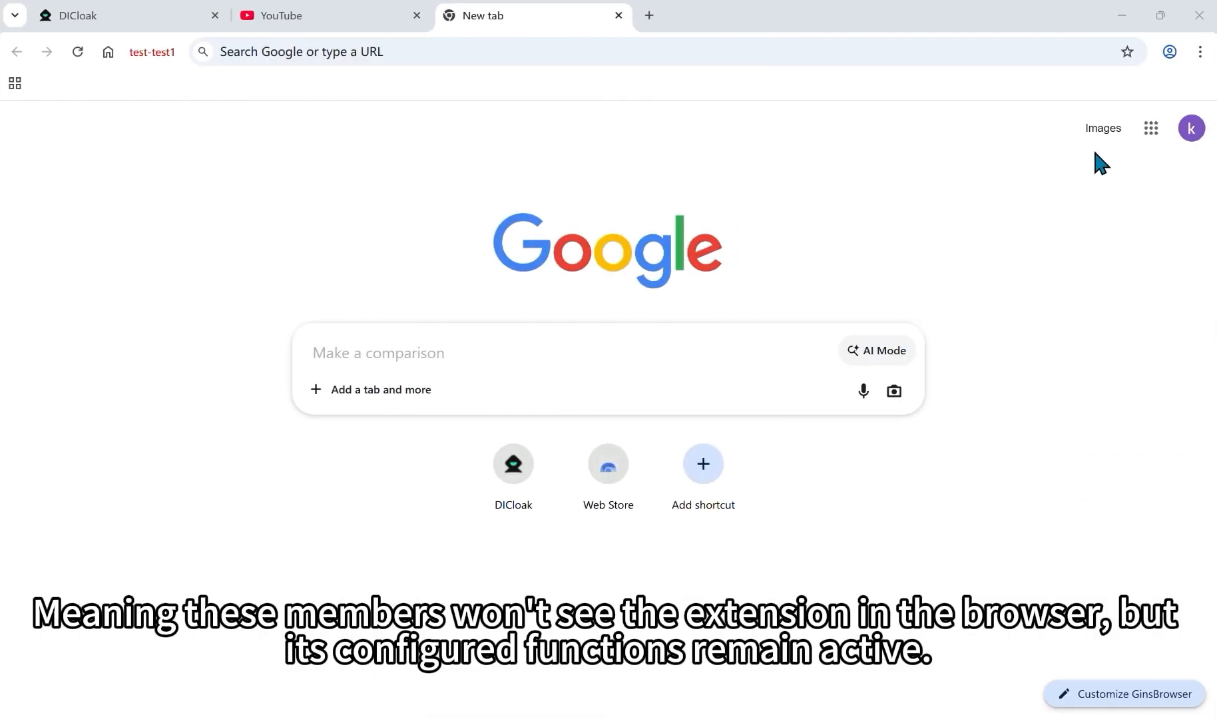